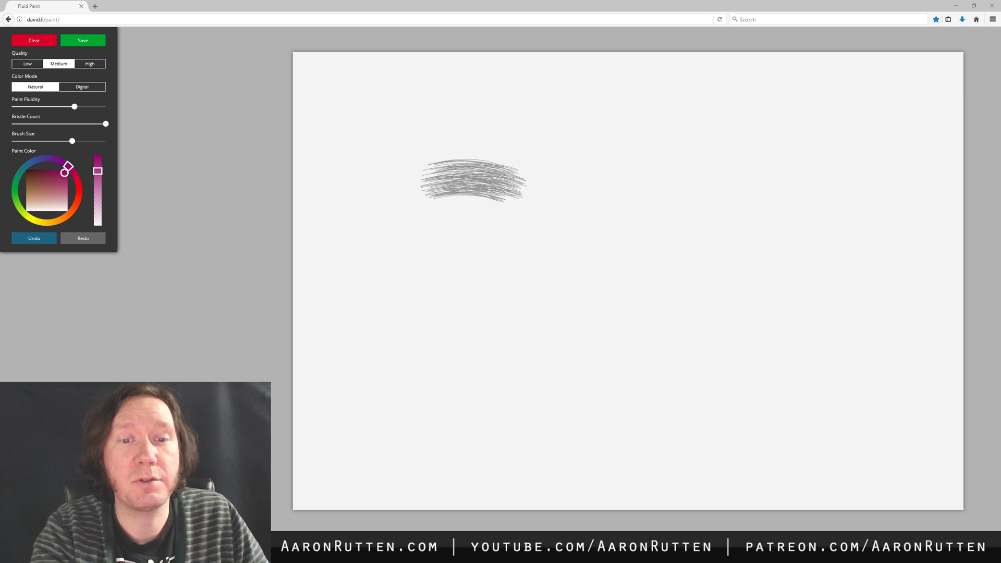
# Clear the first purple test patch and paint overlapping purple, orange and yellow patches across the canvas.
pyautogui.moveTo(447, 177)
pyautogui.mouseDown()
pyautogui.moveTo(558, 152)
pyautogui.moveTo(628, 180)
pyautogui.moveTo(476, 233)
pyautogui.moveTo(443, 305)
pyautogui.moveTo(605, 234)
pyautogui.moveTo(691, 230)
pyautogui.moveTo(464, 325)
pyautogui.moveTo(636, 232)
pyautogui.moveTo(691, 219)
pyautogui.moveTo(677, 151)
pyautogui.moveTo(730, 167)
pyautogui.moveTo(605, 209)
pyautogui.moveTo(521, 138)
pyautogui.moveTo(472, 206)
pyautogui.moveTo(571, 279)
pyautogui.moveTo(743, 284)
pyautogui.mouseUp()
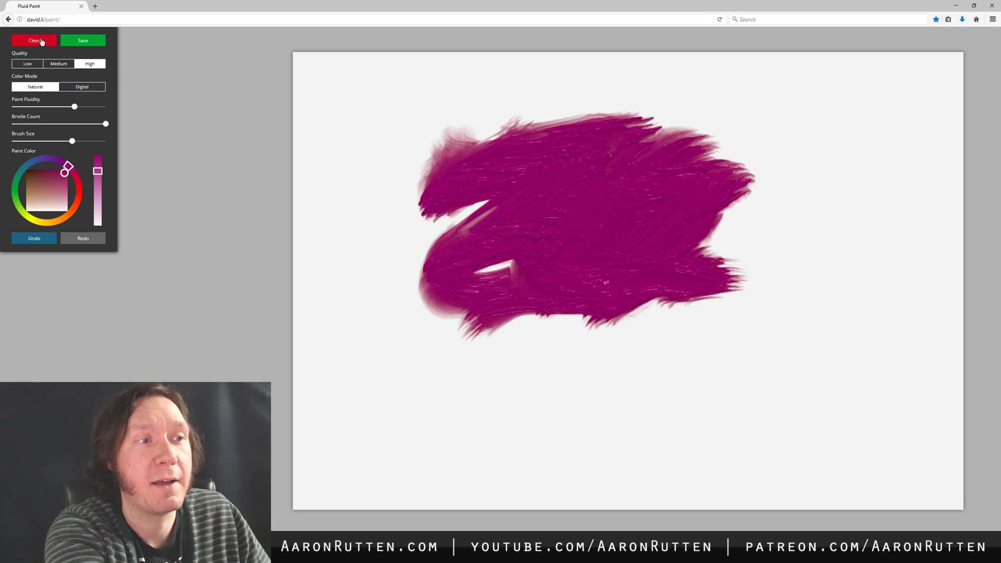
pyautogui.click(42, 41)
pyautogui.moveTo(399, 156)
pyautogui.mouseDown()
pyautogui.moveTo(633, 172)
pyautogui.moveTo(482, 292)
pyautogui.moveTo(701, 234)
pyautogui.mouseUp()
pyautogui.click(74, 209)
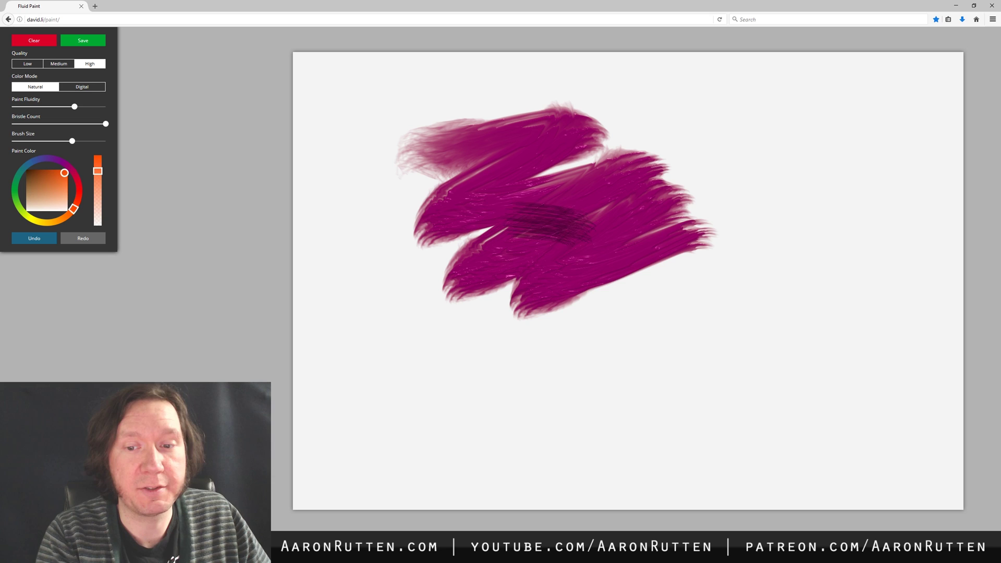
pyautogui.moveTo(548, 224)
pyautogui.mouseDown()
pyautogui.moveTo(647, 245)
pyautogui.moveTo(662, 235)
pyautogui.moveTo(576, 224)
pyautogui.moveTo(672, 232)
pyautogui.moveTo(558, 230)
pyautogui.moveTo(813, 328)
pyautogui.mouseUp()
pyautogui.click(33, 219)
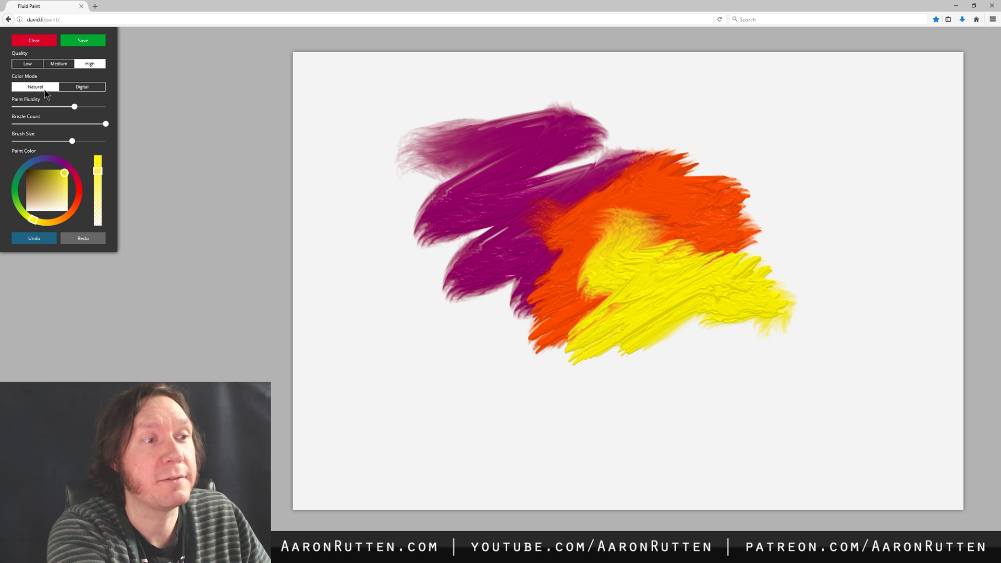
# Compare the Digital and Natural color modes on the painted patches, adding a yellow area in Digital mode and finishing in Natural.
pyautogui.click(93, 89)
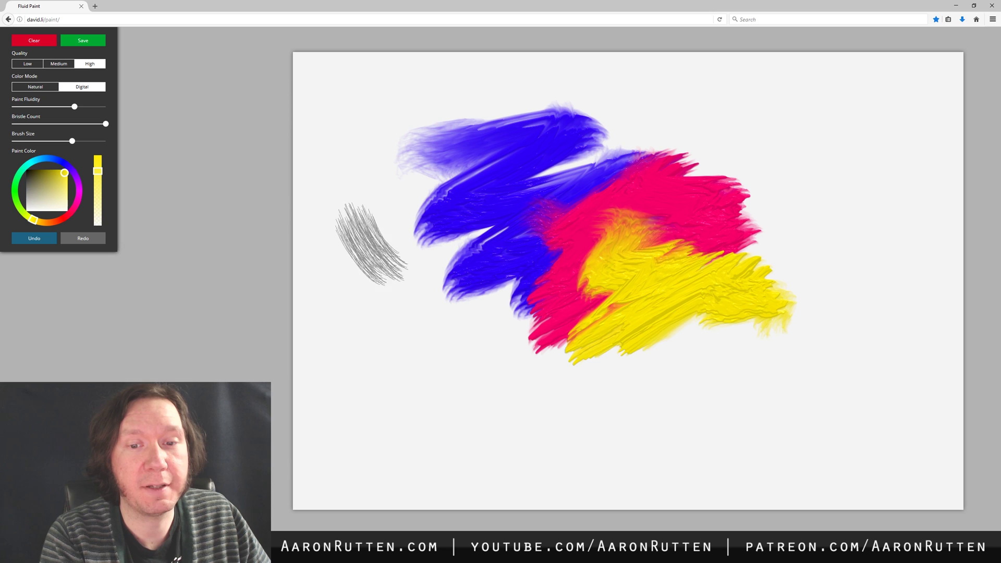
pyautogui.moveTo(370, 243)
pyautogui.mouseDown()
pyautogui.moveTo(402, 247)
pyautogui.moveTo(373, 273)
pyautogui.moveTo(428, 253)
pyautogui.moveTo(387, 315)
pyautogui.moveTo(412, 318)
pyautogui.moveTo(480, 289)
pyautogui.moveTo(509, 341)
pyautogui.moveTo(605, 329)
pyautogui.mouseUp()
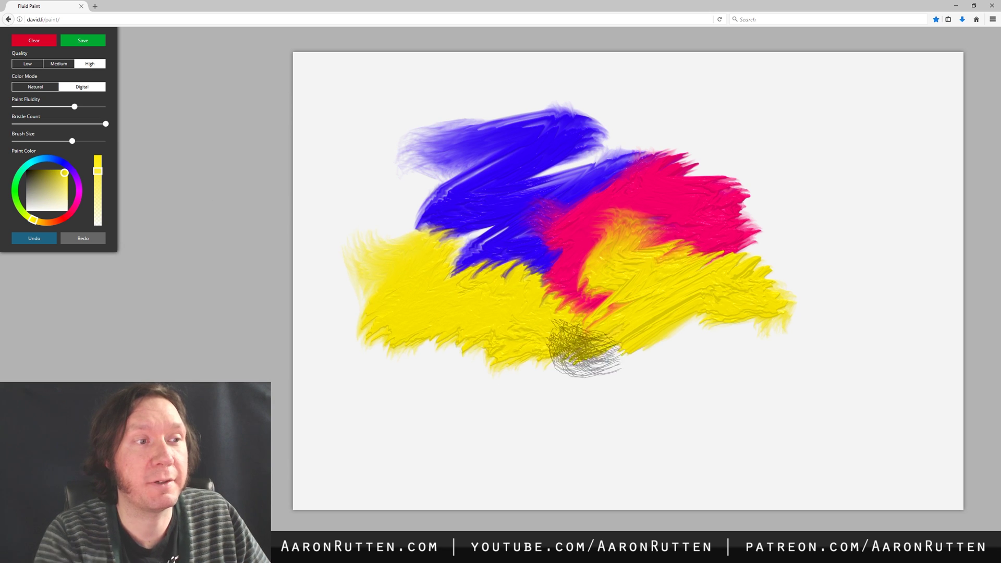
pyautogui.click(52, 89)
pyautogui.click(86, 89)
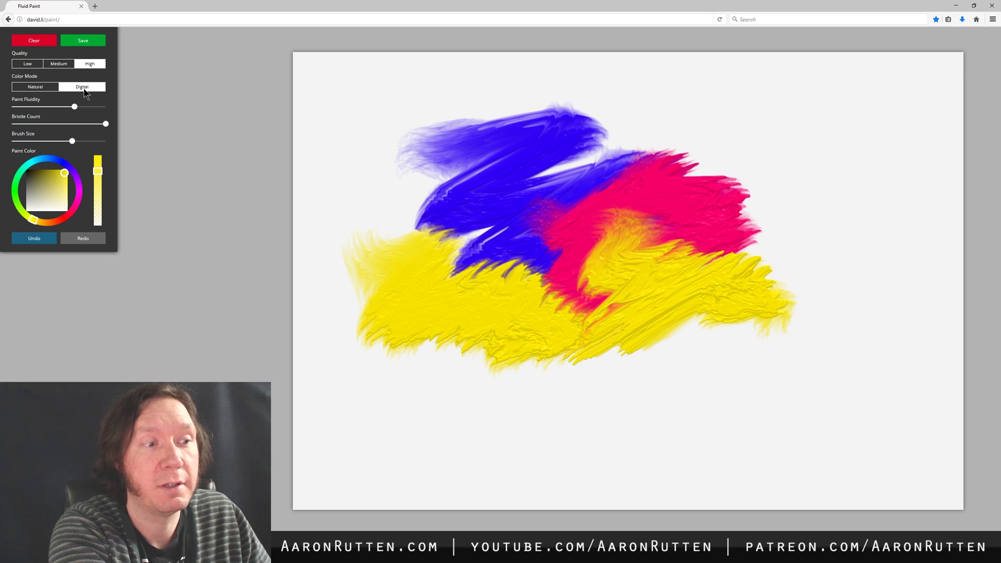
pyautogui.click(46, 89)
pyautogui.click(78, 90)
pyautogui.click(52, 86)
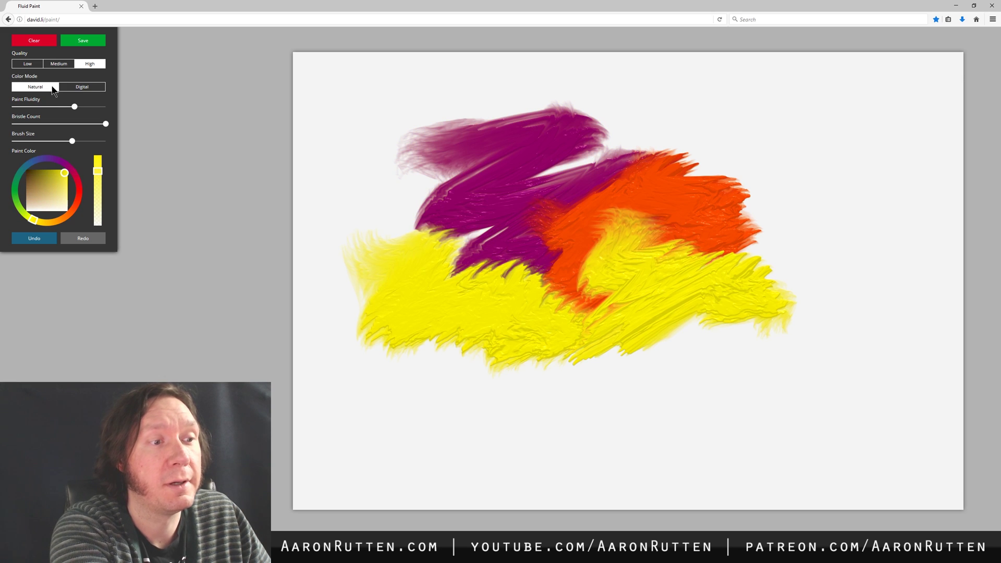
# Paint dark brown strokes over the colored patches to compare Paint Fluidity settings, finishing at maximum fluidity.
pyautogui.moveTo(563, 213)
pyautogui.mouseDown()
pyautogui.moveTo(579, 281)
pyautogui.moveTo(537, 323)
pyautogui.moveTo(644, 312)
pyautogui.moveTo(608, 323)
pyautogui.mouseUp()
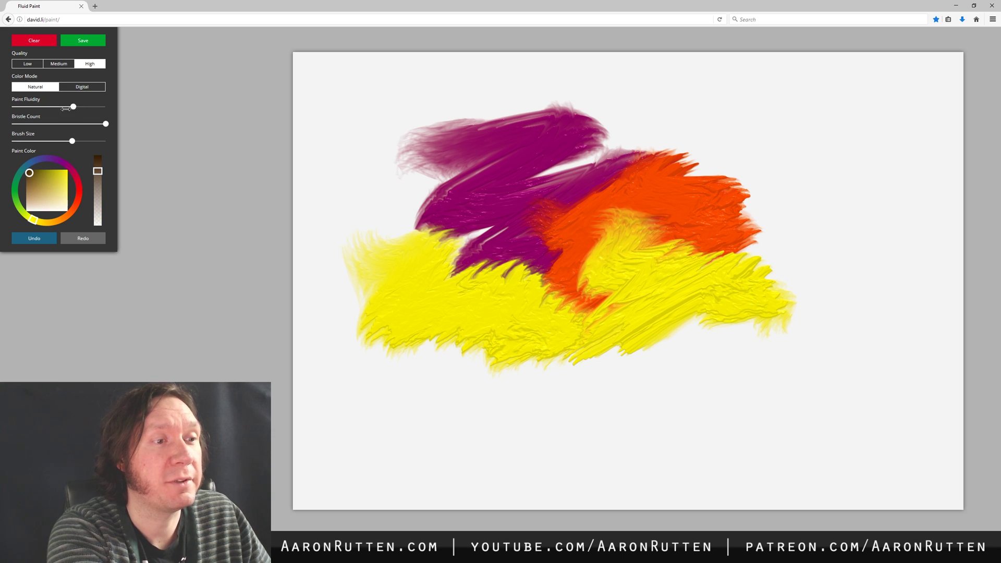
pyautogui.moveTo(436, 119)
pyautogui.mouseDown()
pyautogui.moveTo(499, 96)
pyautogui.moveTo(396, 203)
pyautogui.moveTo(554, 100)
pyautogui.moveTo(624, 89)
pyautogui.moveTo(569, 139)
pyautogui.moveTo(769, 110)
pyautogui.moveTo(593, 153)
pyautogui.moveTo(814, 130)
pyautogui.moveTo(686, 167)
pyautogui.moveTo(878, 162)
pyautogui.moveTo(762, 183)
pyautogui.moveTo(751, 200)
pyautogui.moveTo(867, 219)
pyautogui.moveTo(821, 219)
pyautogui.mouseUp()
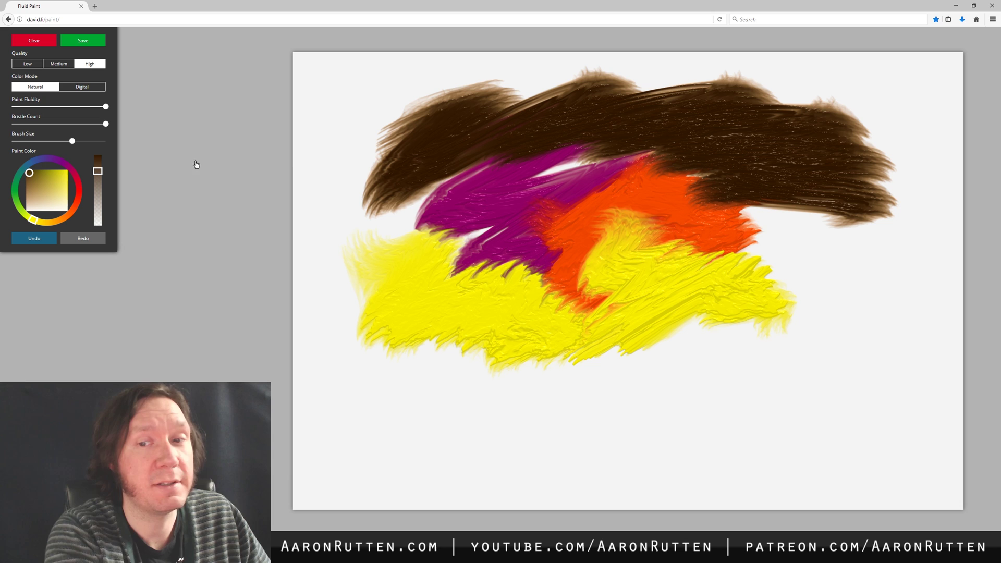
pyautogui.moveTo(704, 203)
pyautogui.mouseDown()
pyautogui.moveTo(771, 250)
pyautogui.moveTo(896, 291)
pyautogui.moveTo(689, 344)
pyautogui.moveTo(573, 417)
pyautogui.moveTo(438, 407)
pyautogui.moveTo(417, 443)
pyautogui.mouseUp()
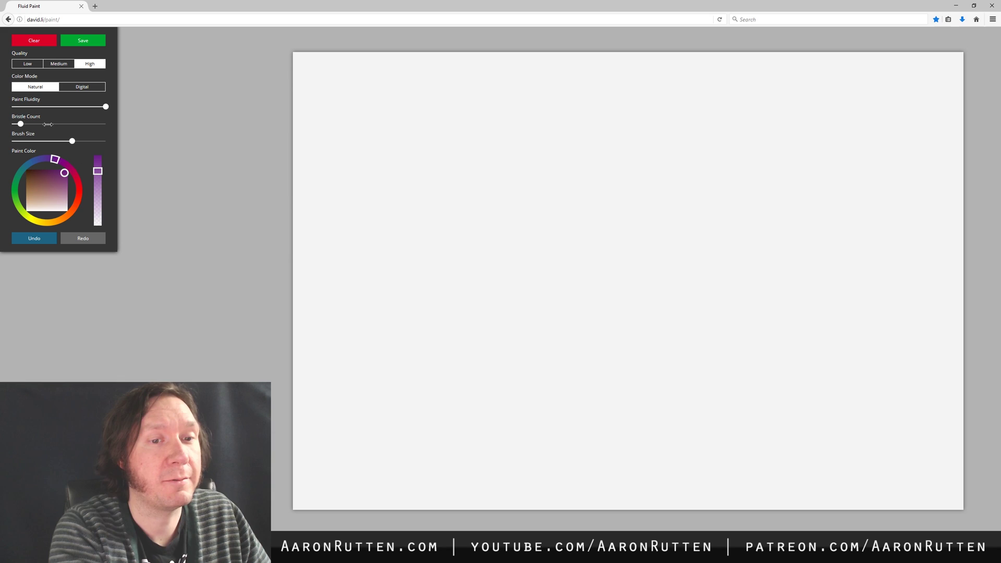
# Paint purple strokes on a cleared canvas comparing low and full Bristle Count, and small and maximum Brush Size.
pyautogui.moveTo(365, 148)
pyautogui.mouseDown()
pyautogui.moveTo(418, 184)
pyautogui.moveTo(553, 131)
pyautogui.moveTo(448, 219)
pyautogui.moveTo(394, 303)
pyautogui.moveTo(587, 183)
pyautogui.moveTo(519, 276)
pyautogui.moveTo(670, 237)
pyautogui.mouseUp()
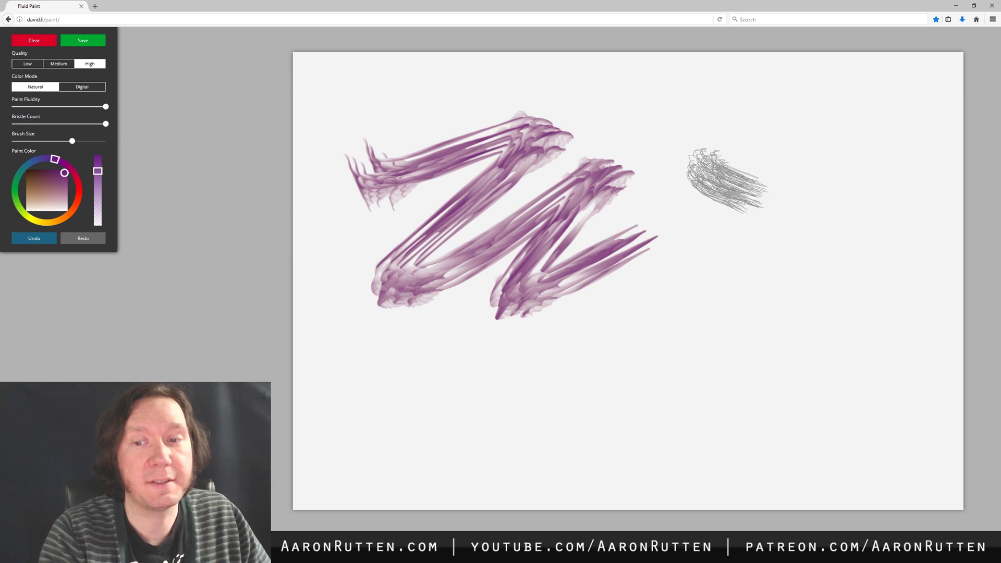
pyautogui.moveTo(699, 167)
pyautogui.mouseDown()
pyautogui.moveTo(849, 138)
pyautogui.moveTo(886, 203)
pyautogui.moveTo(792, 367)
pyautogui.moveTo(694, 350)
pyautogui.mouseUp()
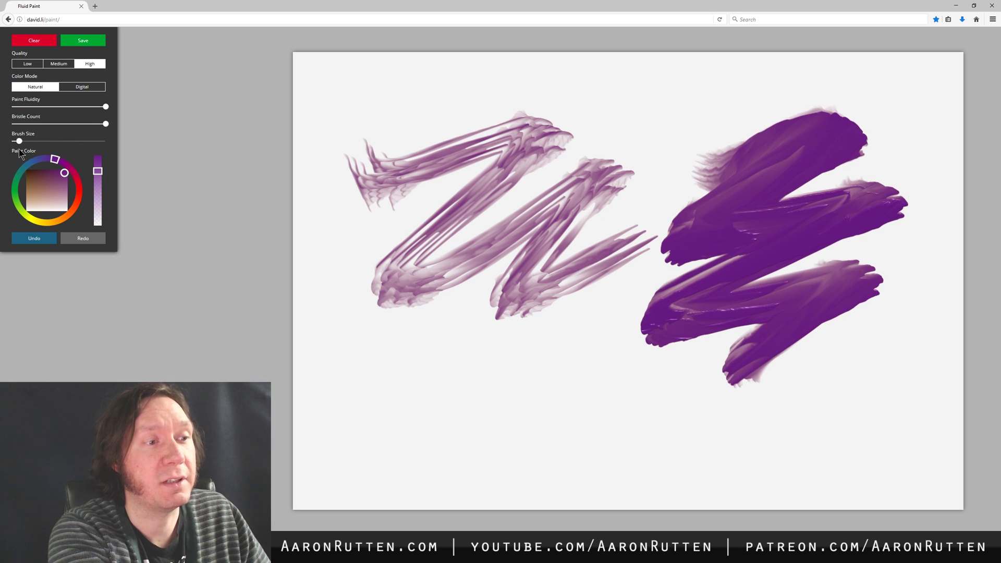
pyautogui.moveTo(371, 365)
pyautogui.mouseDown()
pyautogui.moveTo(414, 386)
pyautogui.moveTo(501, 386)
pyautogui.mouseUp()
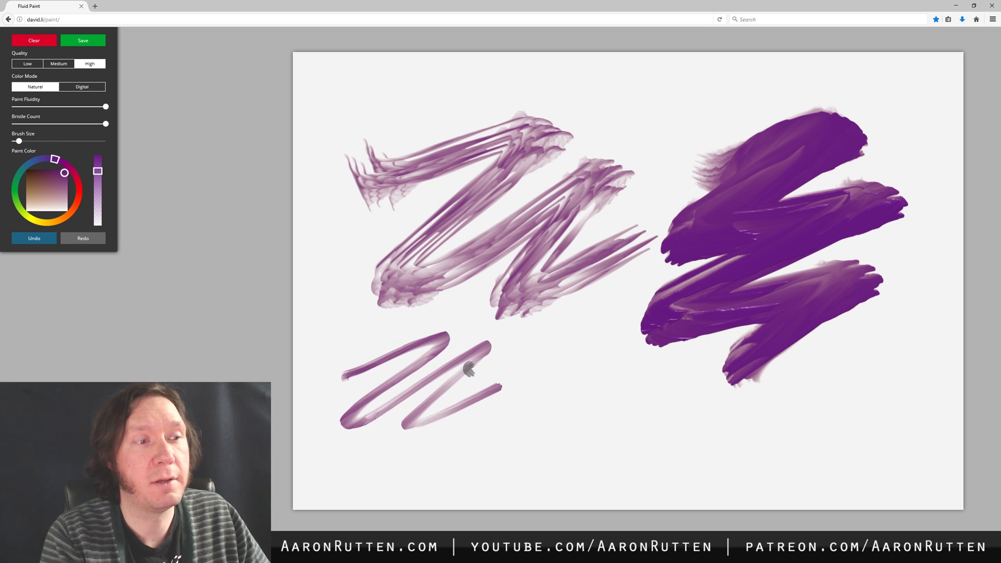
pyautogui.moveTo(56, 141); pyautogui.dragTo(106, 141)
pyautogui.moveTo(485, 334)
pyautogui.mouseDown()
pyautogui.moveTo(605, 360)
pyautogui.moveTo(626, 417)
pyautogui.moveTo(813, 417)
pyautogui.mouseUp()
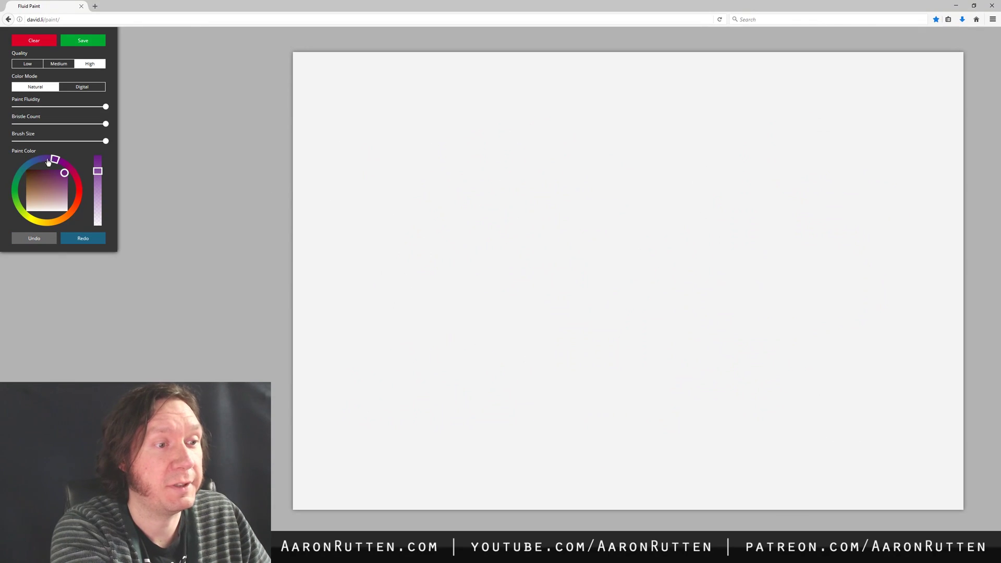
# Choose an orange-brown paint color and paint large strokes at low opacity and at full opacity for comparison.
pyautogui.moveTo(47, 161)
pyautogui.mouseDown()
pyautogui.moveTo(20, 185)
pyautogui.moveTo(71, 209)
pyautogui.moveTo(27, 178)
pyautogui.moveTo(62, 209)
pyautogui.mouseUp()
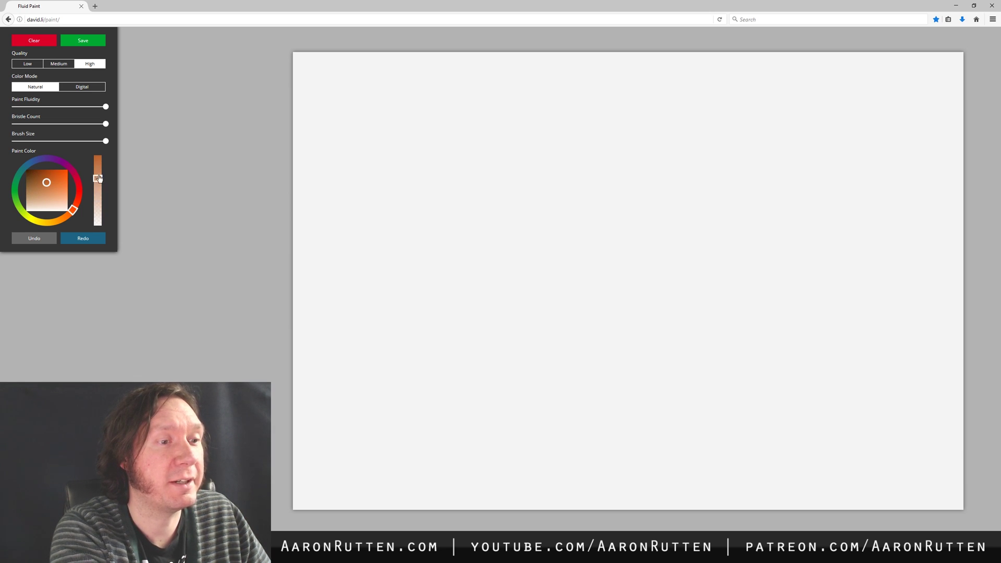
pyautogui.moveTo(101, 215); pyautogui.dragTo(100, 216)
pyautogui.moveTo(448, 156); pyautogui.dragTo(652, 229)
pyautogui.moveTo(365, 258)
pyautogui.mouseDown()
pyautogui.moveTo(430, 290)
pyautogui.moveTo(563, 324)
pyautogui.moveTo(614, 313)
pyautogui.moveTo(657, 321)
pyautogui.mouseUp()
pyautogui.click(99, 215)
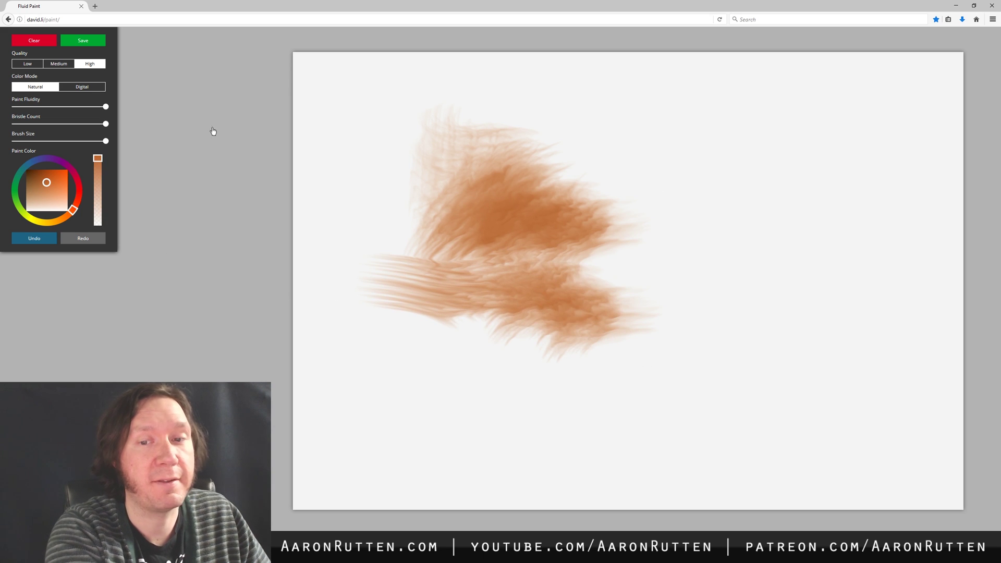
pyautogui.moveTo(610, 125)
pyautogui.mouseDown()
pyautogui.moveTo(719, 140)
pyautogui.moveTo(761, 198)
pyautogui.moveTo(787, 276)
pyautogui.moveTo(824, 307)
pyautogui.mouseUp()
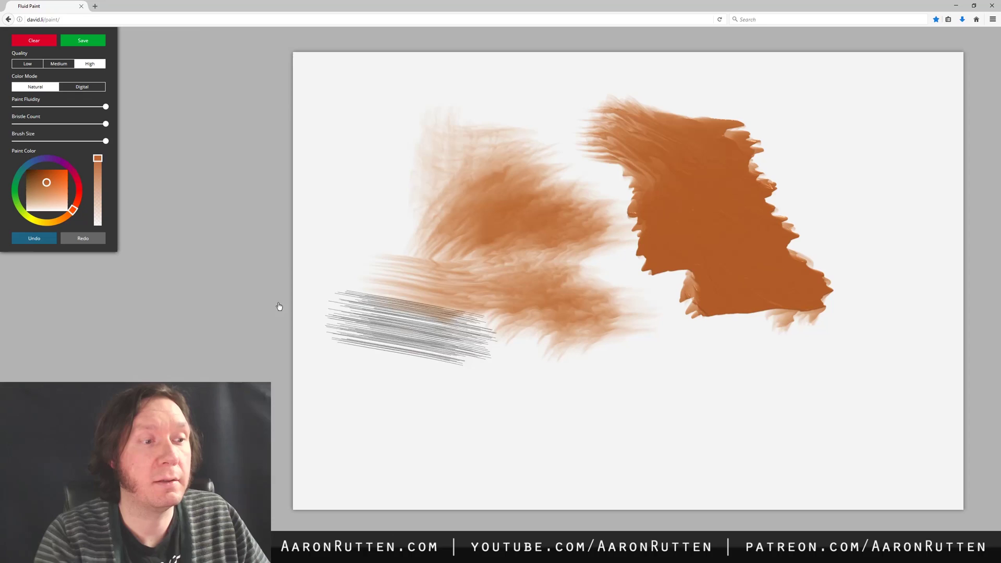
# Step back through the recent orange-brown strokes, restore them, and clear the canvas.
pyautogui.click(35, 238)
pyautogui.click(40, 239)
pyautogui.click(42, 239)
pyautogui.click(42, 239)
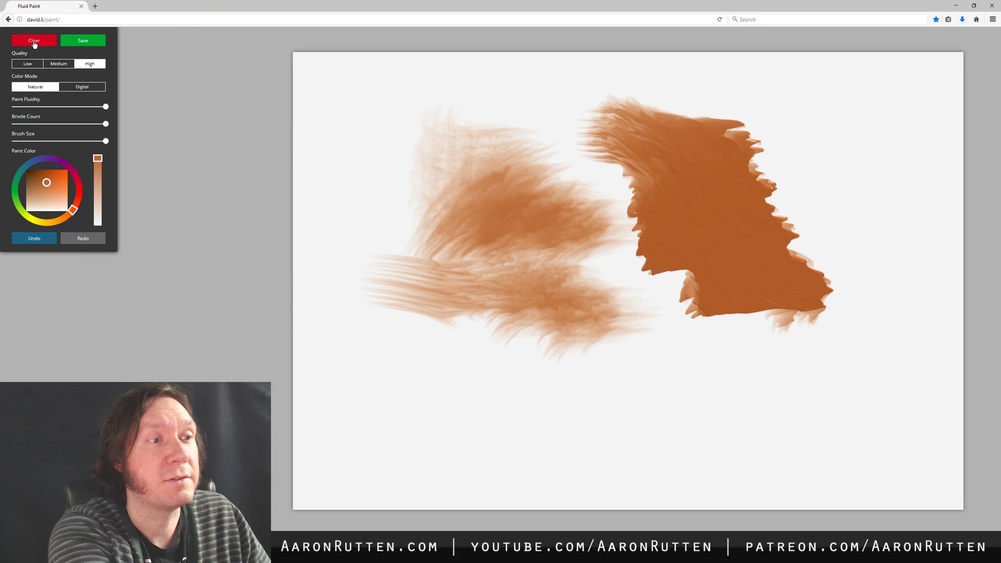
pyautogui.click(34, 44)
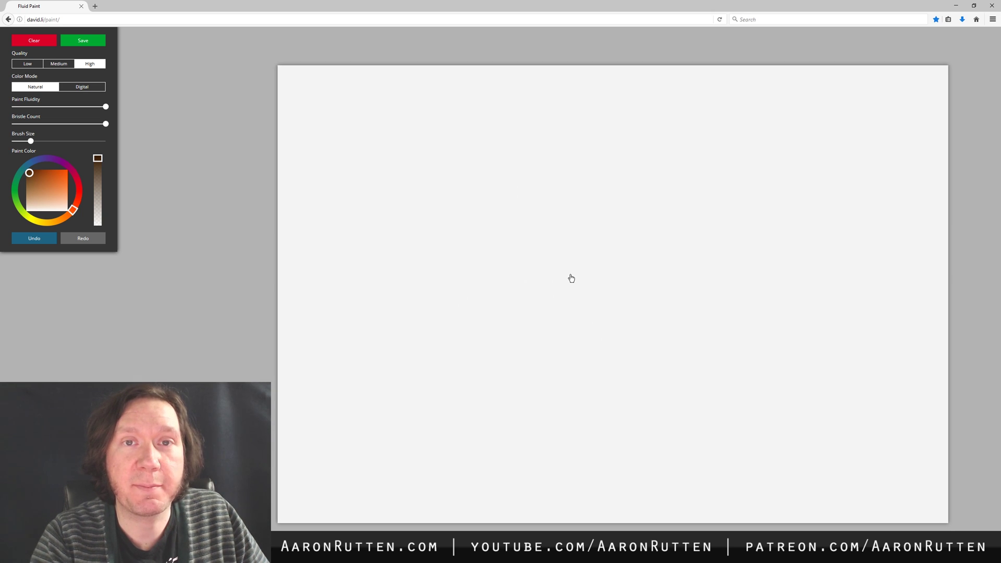
# Reposition the canvas and resize its left edge inward and outward around brown strokes painted over that edge.
pyautogui.moveTo(586, 259); pyautogui.dragTo(582, 267)
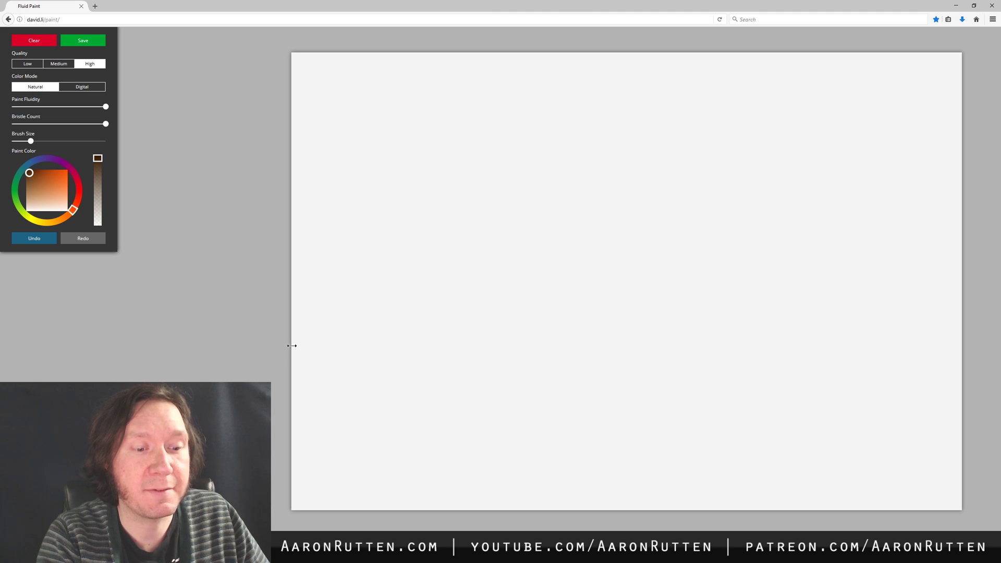
pyautogui.moveTo(292, 346)
pyautogui.mouseDown()
pyautogui.moveTo(267, 342)
pyautogui.moveTo(280, 345)
pyautogui.mouseUp()
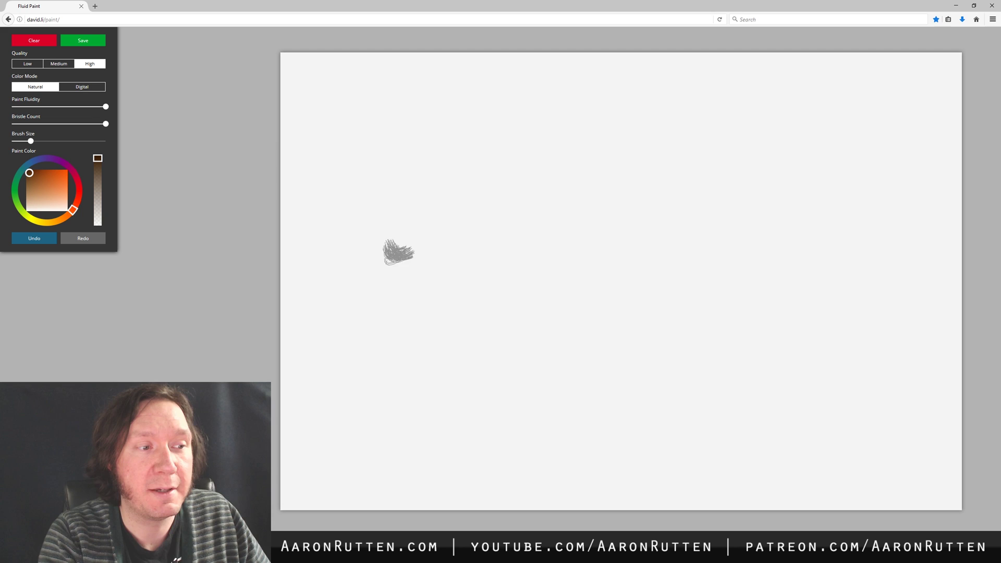
pyautogui.moveTo(399, 253)
pyautogui.mouseDown()
pyautogui.moveTo(346, 346)
pyautogui.moveTo(297, 323)
pyautogui.moveTo(268, 268)
pyautogui.moveTo(282, 219)
pyautogui.moveTo(383, 270)
pyautogui.moveTo(370, 293)
pyautogui.mouseUp()
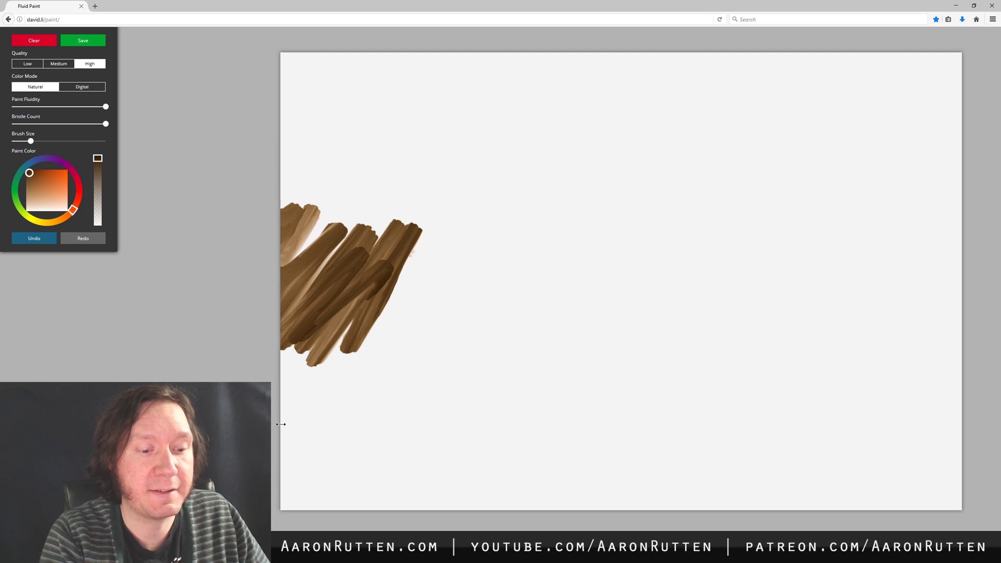
pyautogui.moveTo(280, 425)
pyautogui.mouseDown()
pyautogui.moveTo(252, 416)
pyautogui.moveTo(281, 412)
pyautogui.mouseUp()
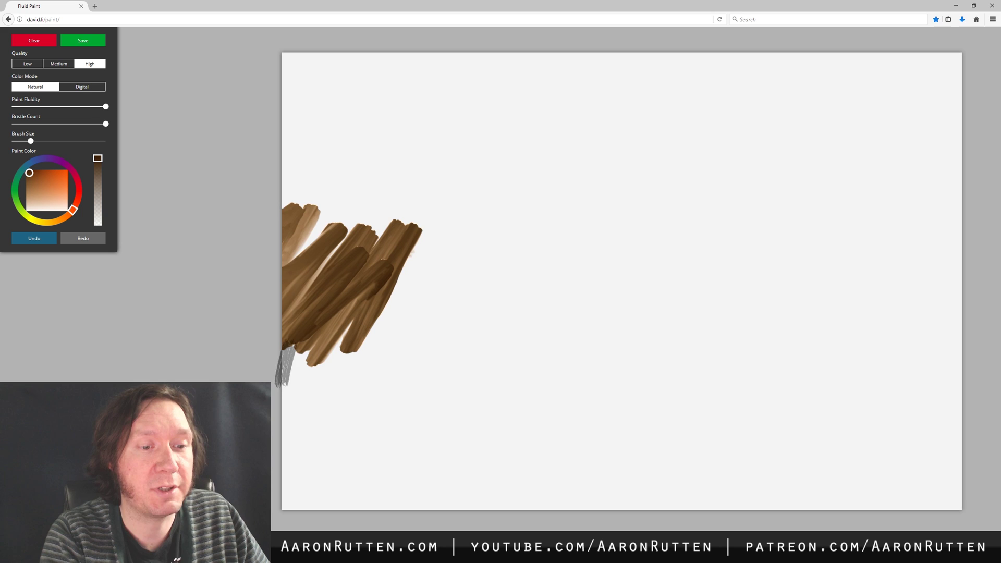
pyautogui.moveTo(312, 237)
pyautogui.mouseDown()
pyautogui.moveTo(300, 271)
pyautogui.moveTo(285, 251)
pyautogui.moveTo(250, 263)
pyautogui.moveTo(266, 267)
pyautogui.mouseUp()
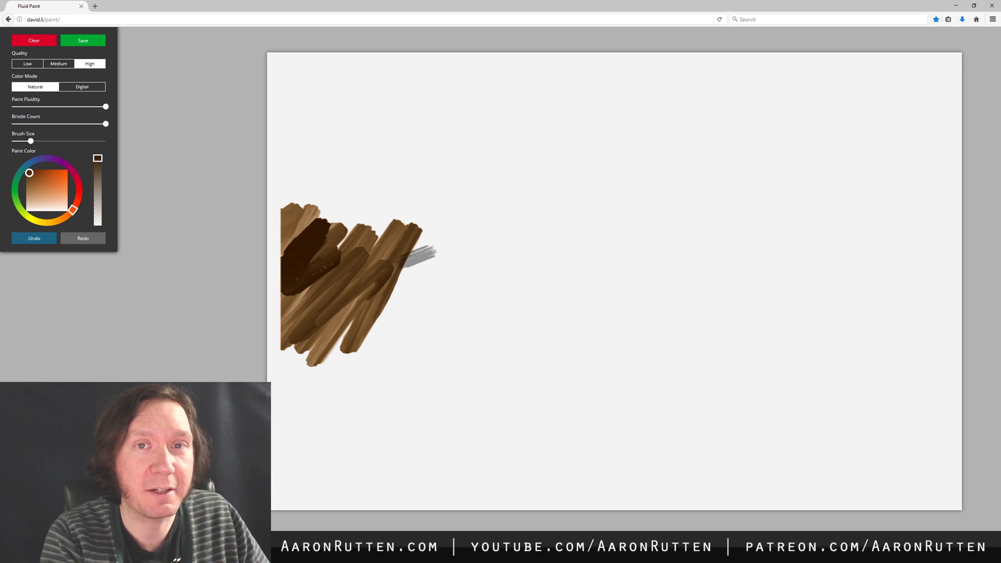
pyautogui.moveTo(267, 246)
pyautogui.mouseDown()
pyautogui.moveTo(298, 253)
pyautogui.moveTo(279, 253)
pyautogui.mouseUp()
pyautogui.click(345, 267)
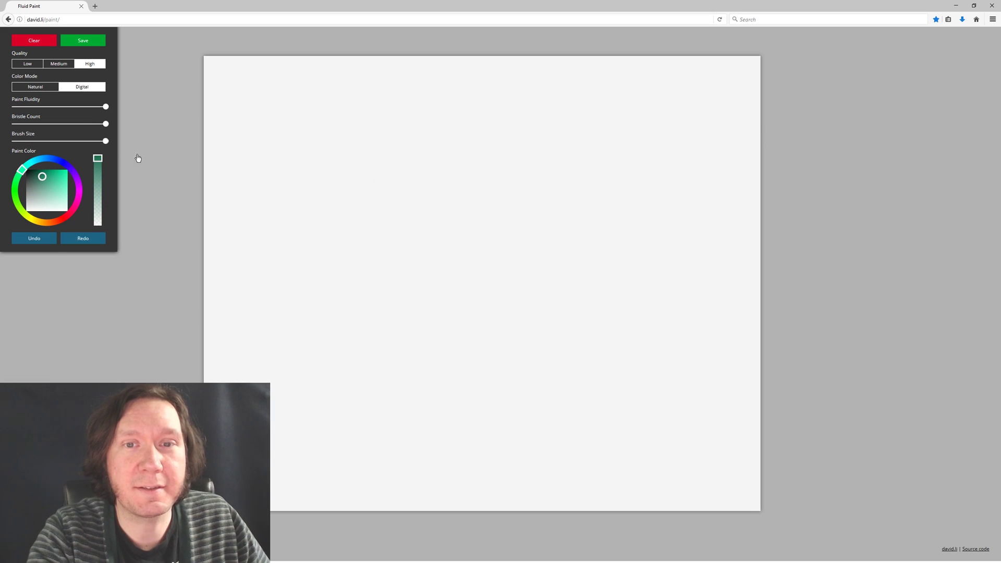
# Cover the entire blank canvas with a dark green background using the largest brush in Digital color mode.
pyautogui.moveTo(224, 68)
pyautogui.mouseDown()
pyautogui.moveTo(759, 73)
pyautogui.moveTo(740, 125)
pyautogui.moveTo(280, 479)
pyautogui.moveTo(730, 469)
pyautogui.moveTo(521, 334)
pyautogui.moveTo(767, 204)
pyautogui.mouseUp()
pyautogui.moveTo(704, 230)
pyautogui.mouseDown()
pyautogui.moveTo(402, 222)
pyautogui.moveTo(603, 333)
pyautogui.moveTo(735, 499)
pyautogui.moveTo(617, 121)
pyautogui.moveTo(409, 187)
pyautogui.moveTo(465, 325)
pyautogui.moveTo(714, 381)
pyautogui.moveTo(714, 139)
pyautogui.moveTo(305, 90)
pyautogui.moveTo(250, 480)
pyautogui.mouseUp()
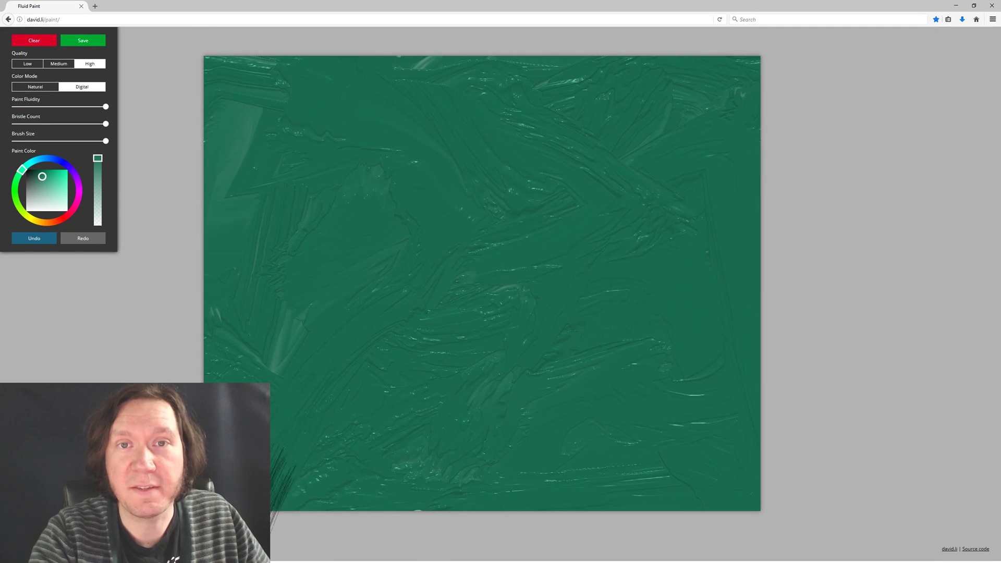
# Dab dark blue patches on the upper-left, upper-right and lower-right areas of the green background with a smaller brush.
pyautogui.click(65, 164)
pyautogui.click(59, 140)
pyautogui.moveTo(295, 133); pyautogui.dragTo(316, 159)
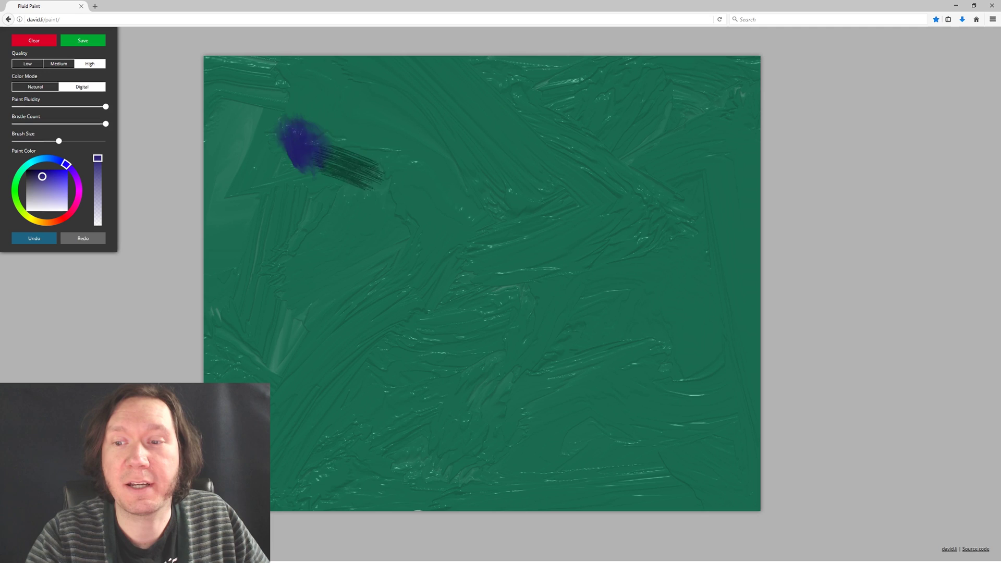
pyautogui.click(34, 238)
pyautogui.moveTo(330, 125); pyautogui.dragTo(336, 182)
pyautogui.moveTo(632, 113); pyautogui.dragTo(666, 99)
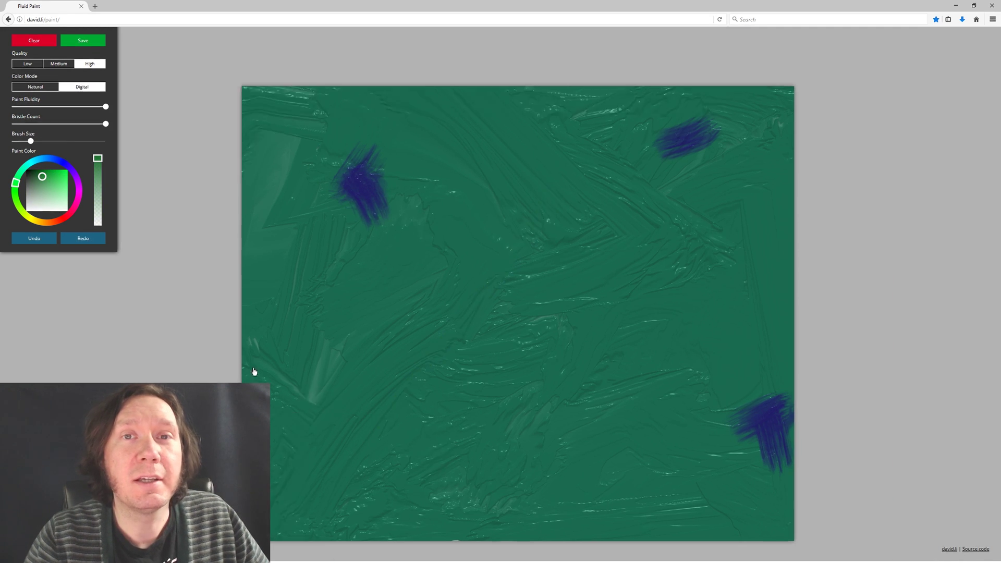
# Paint three long curved green stems across the left half of the canvas with a thin brush.
pyautogui.moveTo(254, 371)
pyautogui.mouseDown()
pyautogui.moveTo(309, 235)
pyautogui.moveTo(206, 288)
pyautogui.mouseUp()
pyautogui.moveTo(228, 277); pyautogui.dragTo(335, 358)
pyautogui.hotkey('ctrl', 'z')
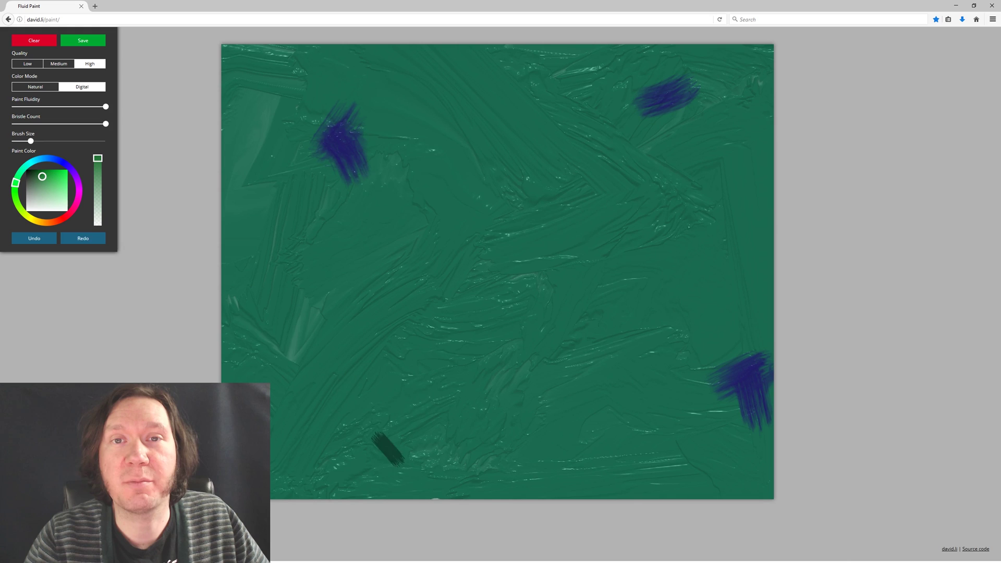
pyautogui.moveTo(194, 283); pyautogui.dragTo(472, 517)
pyautogui.moveTo(216, 109); pyautogui.dragTo(443, 413)
pyautogui.moveTo(318, 44); pyautogui.dragTo(465, 400)
# Paint an olive-green stem from the canvas's right edge down toward the center and two small dabs beside the lower-right blue patch.
pyautogui.moveTo(596, 338)
pyautogui.mouseDown()
pyautogui.moveTo(655, 244)
pyautogui.moveTo(768, 163)
pyautogui.mouseUp()
pyautogui.moveTo(16, 183); pyautogui.dragTo(15, 197)
pyautogui.hotkey('ctrl', 'z')
pyautogui.moveTo(769, 159); pyautogui.dragTo(569, 413)
pyautogui.moveTo(682, 428); pyautogui.dragTo(662, 450)
pyautogui.moveTo(705, 346); pyautogui.dragTo(676, 379)
# Enlarge the brush and add broad olive-green foliage strokes around the stems and the upper center of the canvas.
pyautogui.moveTo(31, 142); pyautogui.dragTo(73, 141)
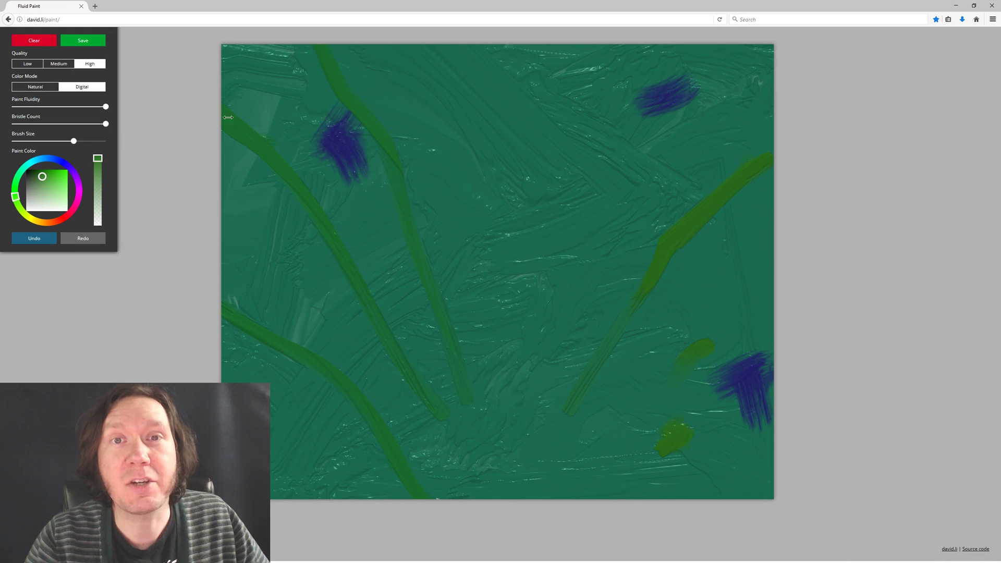
pyautogui.moveTo(282, 191); pyautogui.dragTo(279, 268)
pyautogui.moveTo(392, 144); pyautogui.dragTo(429, 116)
pyautogui.moveTo(678, 349); pyautogui.dragTo(699, 309)
pyautogui.moveTo(617, 222)
pyautogui.mouseDown()
pyautogui.moveTo(518, 172)
pyautogui.moveTo(484, 125)
pyautogui.mouseUp()
# Choose a lighter green and scatter broad leaf strokes across the top, center and right side of the painting.
pyautogui.moveTo(15, 197)
pyautogui.mouseDown()
pyautogui.moveTo(16, 180)
pyautogui.moveTo(48, 183)
pyautogui.mouseUp()
pyautogui.moveTo(271, 107); pyautogui.dragTo(392, 83)
pyautogui.moveTo(552, 130); pyautogui.dragTo(618, 161)
pyautogui.moveTo(446, 211); pyautogui.dragTo(493, 193)
pyautogui.moveTo(547, 250); pyautogui.dragTo(506, 313)
pyautogui.moveTo(506, 383); pyautogui.dragTo(499, 441)
pyautogui.moveTo(701, 312); pyautogui.dragTo(733, 268)
pyautogui.moveTo(729, 114); pyautogui.dragTo(730, 167)
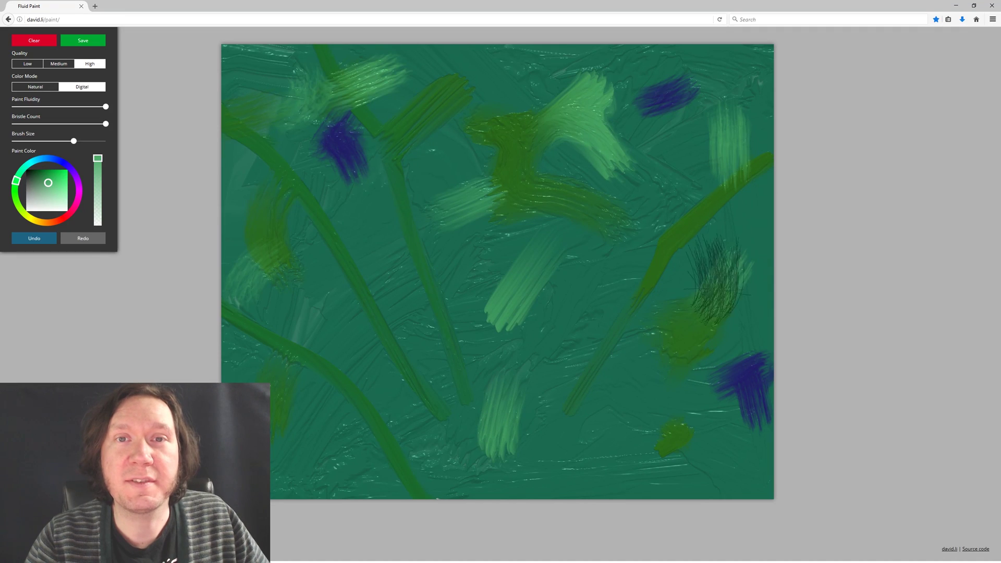
# Reduce the brush size and add light green highlights along the right stem and around the upper-left blue patch.
pyautogui.moveTo(74, 142); pyautogui.dragTo(25, 141)
pyautogui.moveTo(759, 163); pyautogui.dragTo(625, 308)
pyautogui.moveTo(334, 99); pyautogui.dragTo(292, 161)
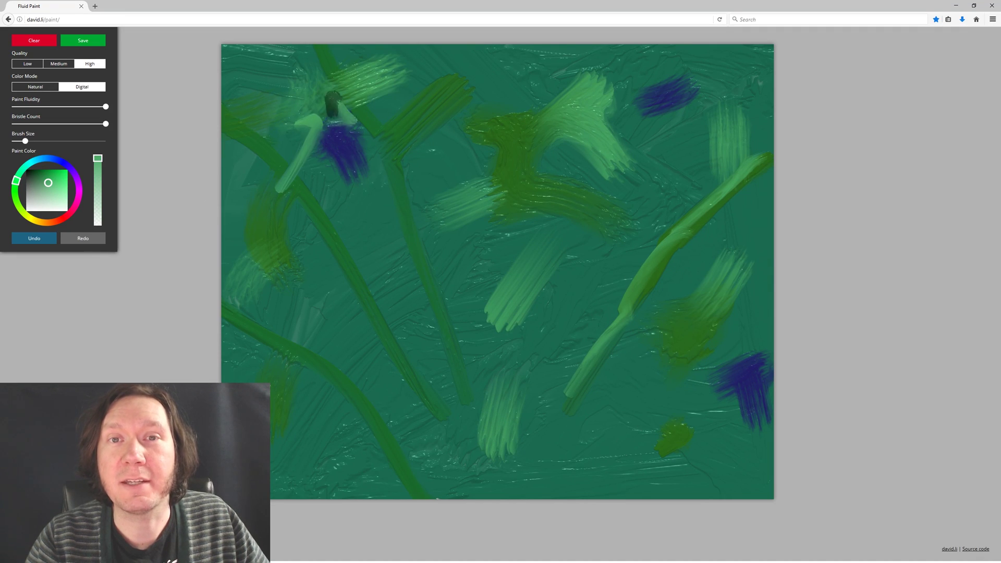
pyautogui.moveTo(381, 125); pyautogui.dragTo(344, 172)
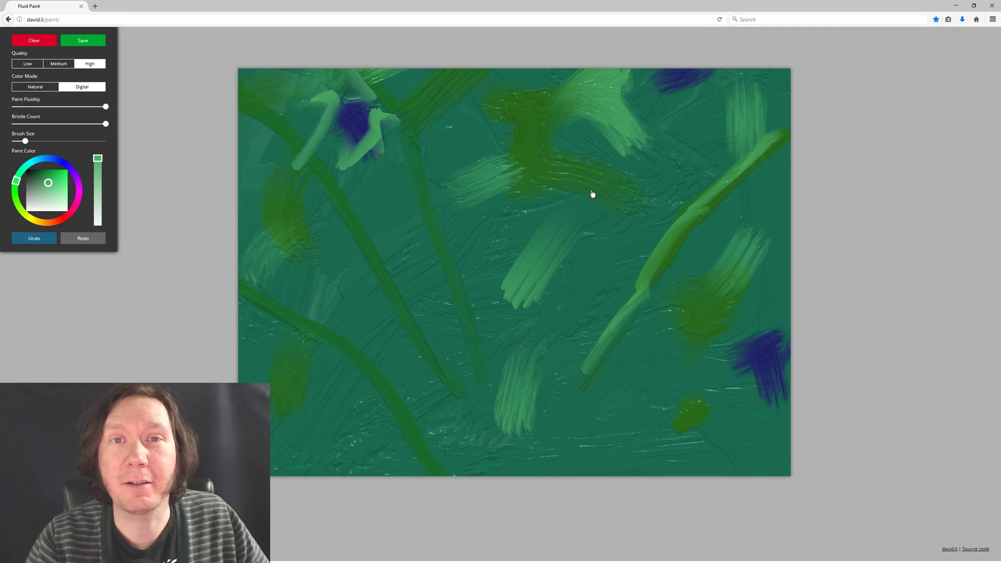
# Reposition the canvas and paint small light green petal strokes around the upper-right blue patch.
pyautogui.moveTo(592, 194); pyautogui.dragTo(582, 199)
pyautogui.moveTo(585, 74); pyautogui.dragTo(585, 45)
pyautogui.hotkey('ctrl', 'z')
pyautogui.moveTo(693, 76); pyautogui.dragTo(667, 112)
pyautogui.moveTo(721, 79)
pyautogui.mouseDown()
pyautogui.moveTo(673, 107)
pyautogui.moveTo(740, 97)
pyautogui.mouseUp()
pyautogui.moveTo(776, 420); pyautogui.dragTo(774, 430)
# Choose a dark magenta and paint a cluster of flower petals beside the middle of the right stem.
pyautogui.click(80, 202)
pyautogui.click(37, 172)
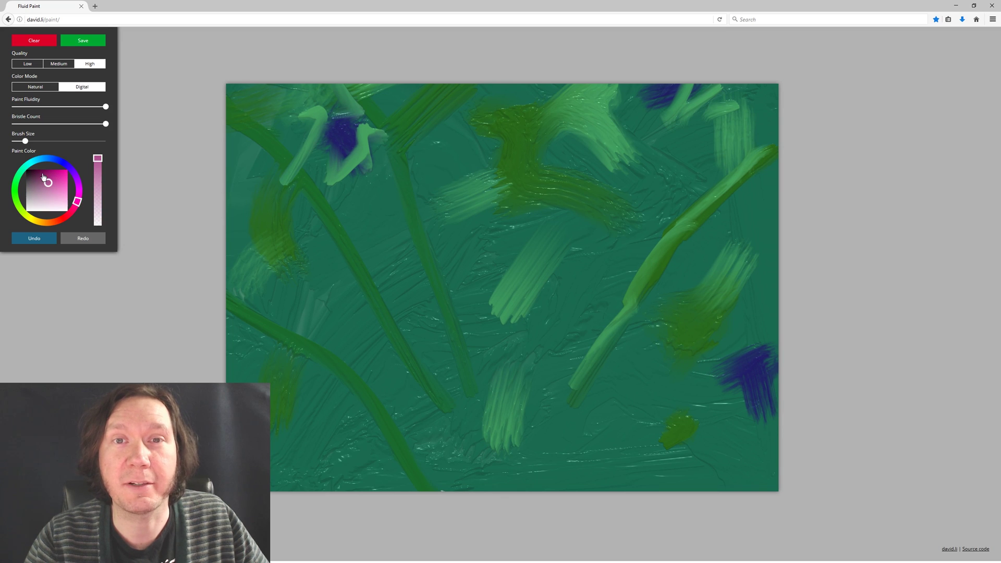
pyautogui.moveTo(635, 209); pyautogui.dragTo(624, 263)
pyautogui.moveTo(659, 214); pyautogui.dragTo(636, 273)
pyautogui.moveTo(606, 231); pyautogui.dragTo(614, 287)
pyautogui.moveTo(588, 257)
pyautogui.mouseDown()
pyautogui.moveTo(602, 300)
pyautogui.moveTo(625, 304)
pyautogui.mouseUp()
# Blend brighter and deeper magenta strokes into the top petal of the flower beside the right stem.
pyautogui.click(49, 176)
pyautogui.moveTo(637, 206)
pyautogui.mouseDown()
pyautogui.moveTo(618, 222)
pyautogui.moveTo(623, 245)
pyautogui.mouseUp()
pyautogui.hotkey('ctrl', 'z')
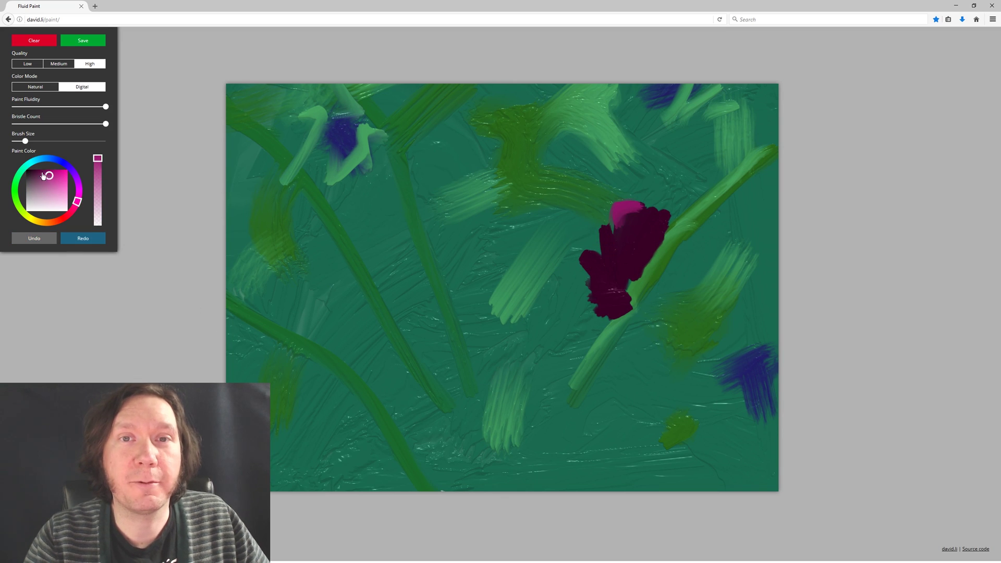
pyautogui.click(41, 173)
pyautogui.moveTo(625, 210); pyautogui.dragTo(623, 240)
pyautogui.moveTo(640, 212)
pyautogui.mouseDown()
pyautogui.moveTo(629, 243)
pyautogui.moveTo(626, 205)
pyautogui.mouseUp()
pyautogui.click(38, 172)
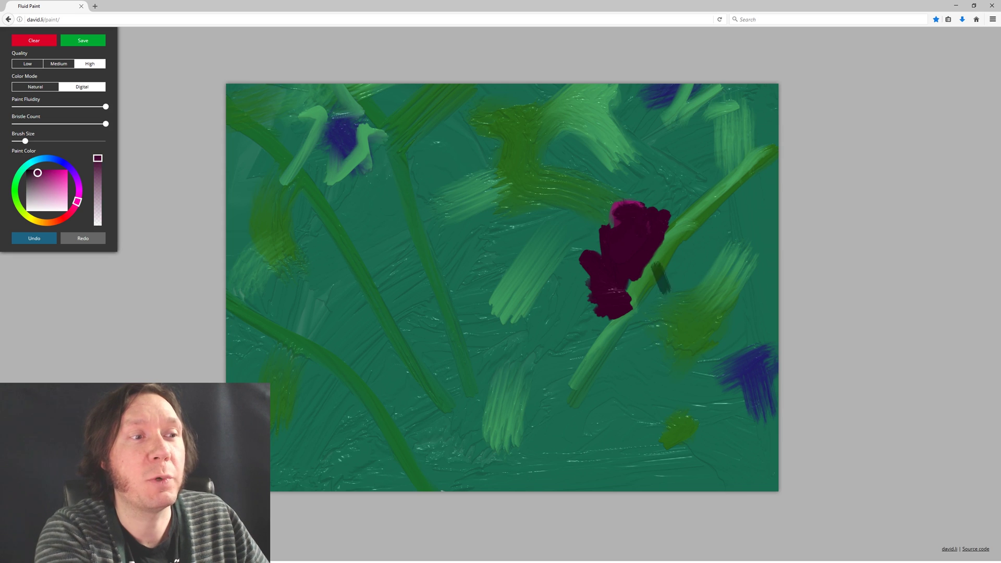
# Paint a yellow center and a pink highlight on the lower petal of the small flower beside the right stem.
pyautogui.click(29, 218)
pyautogui.click(47, 176)
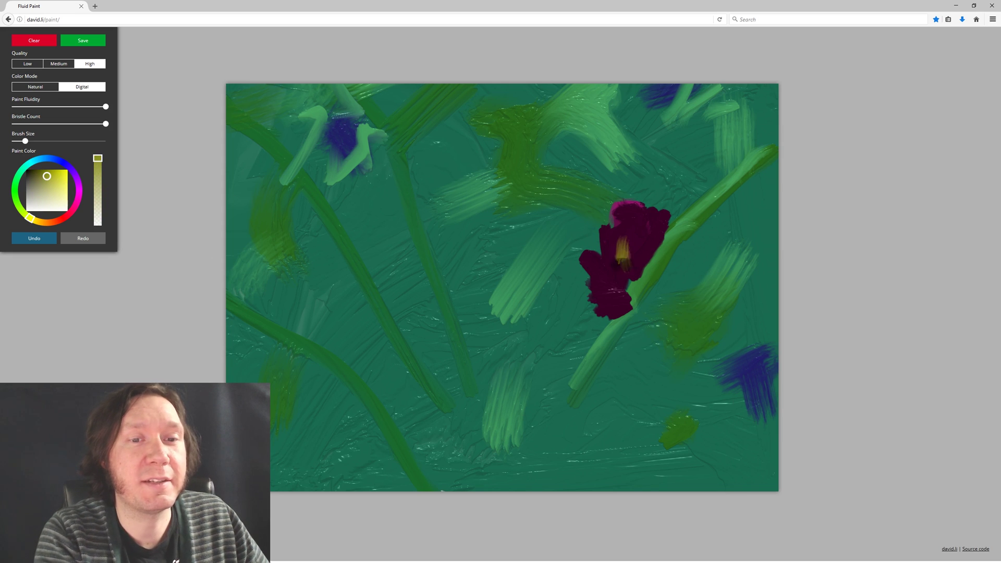
pyautogui.moveTo(622, 263); pyautogui.dragTo(620, 258)
pyautogui.press('alt')
pyautogui.moveTo(626, 206); pyautogui.dragTo(618, 215)
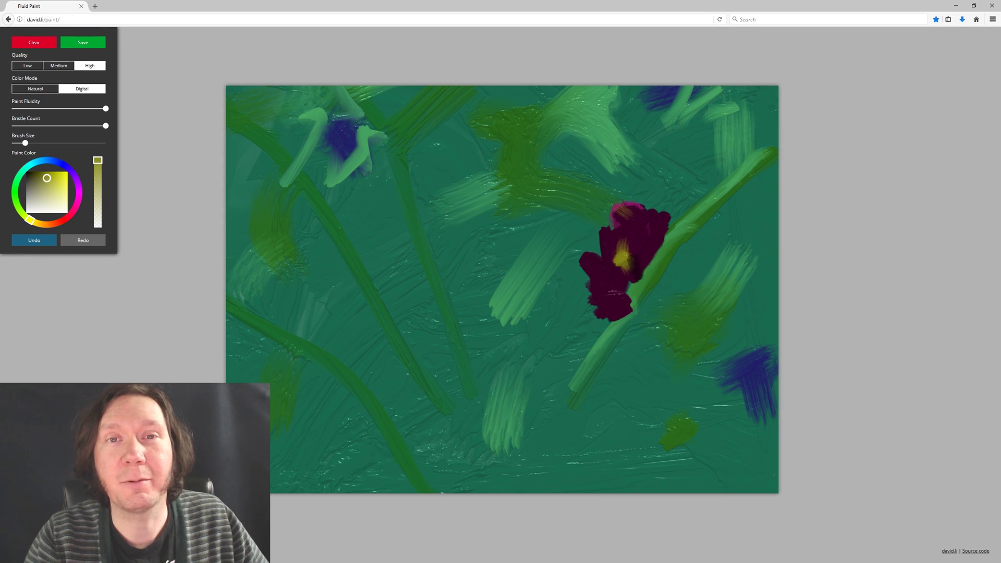
pyautogui.hotkey('ctrl', 'z')
pyautogui.click(78, 200)
pyautogui.moveTo(618, 294); pyautogui.dragTo(629, 299)
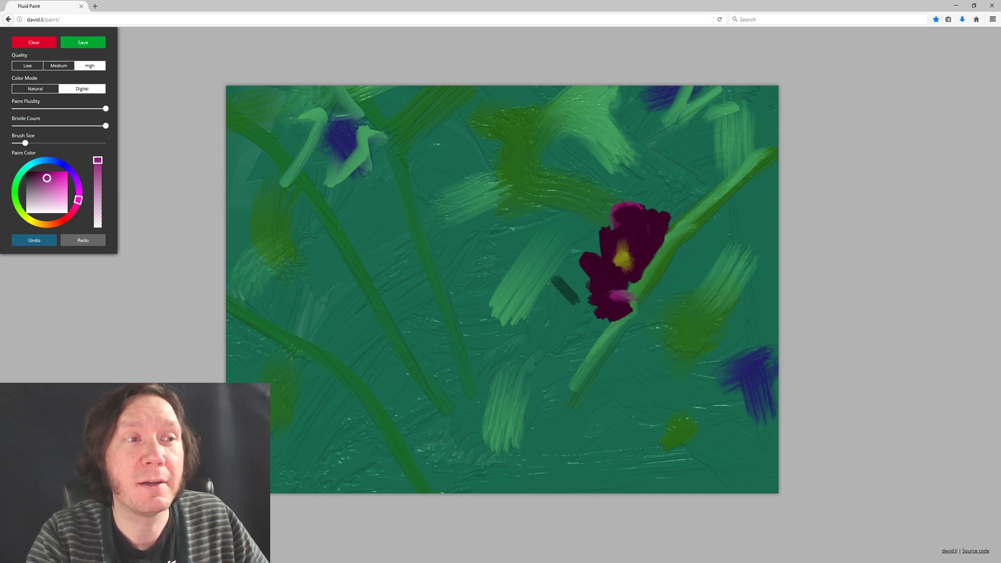
# Choose dark purple with a large brush and paint a big flower with radiating petals across the middle of the canvas.
pyautogui.click(78, 184)
pyautogui.click(43, 175)
pyautogui.moveTo(443, 172); pyautogui.dragTo(495, 277)
pyautogui.hotkey('ctrl', 'z')
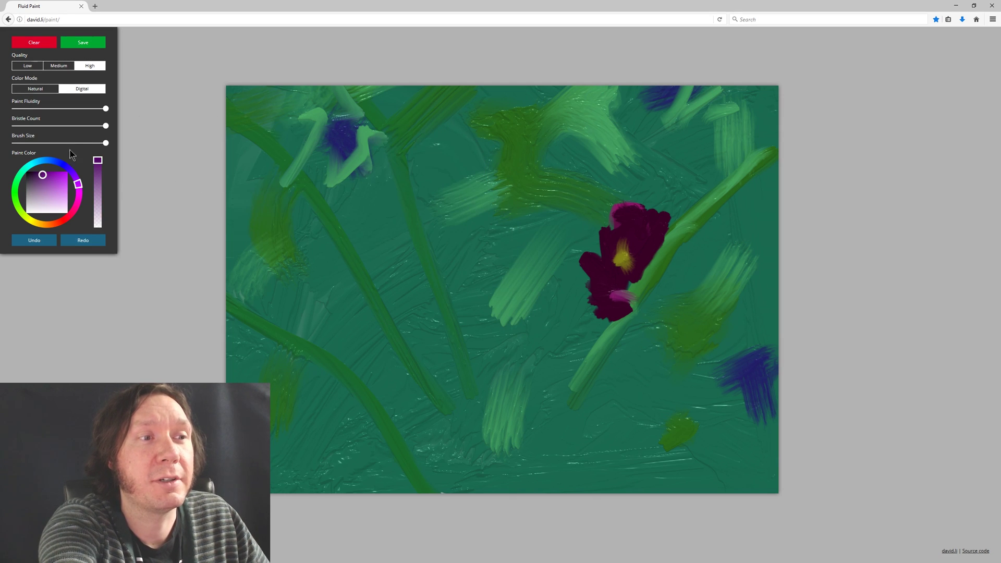
pyautogui.click(67, 143)
pyautogui.moveTo(439, 177)
pyautogui.mouseDown()
pyautogui.moveTo(464, 229)
pyautogui.moveTo(521, 157)
pyautogui.moveTo(435, 170)
pyautogui.moveTo(514, 276)
pyautogui.moveTo(521, 459)
pyautogui.mouseUp()
pyautogui.moveTo(501, 282)
pyautogui.mouseDown()
pyautogui.moveTo(386, 417)
pyautogui.moveTo(678, 167)
pyautogui.mouseUp()
pyautogui.moveTo(543, 282)
pyautogui.mouseDown()
pyautogui.moveTo(699, 282)
pyautogui.moveTo(339, 281)
pyautogui.mouseUp()
pyautogui.moveTo(396, 297)
pyautogui.mouseDown()
pyautogui.moveTo(628, 331)
pyautogui.moveTo(486, 354)
pyautogui.moveTo(502, 381)
pyautogui.moveTo(563, 225)
pyautogui.mouseUp()
pyautogui.moveTo(498, 276)
pyautogui.mouseDown()
pyautogui.moveTo(425, 203)
pyautogui.moveTo(540, 344)
pyautogui.moveTo(623, 318)
pyautogui.mouseUp()
# Choose a brighter magenta and paint inner strokes radiating over the large purple flower's petals.
pyautogui.click(79, 193)
pyautogui.click(48, 177)
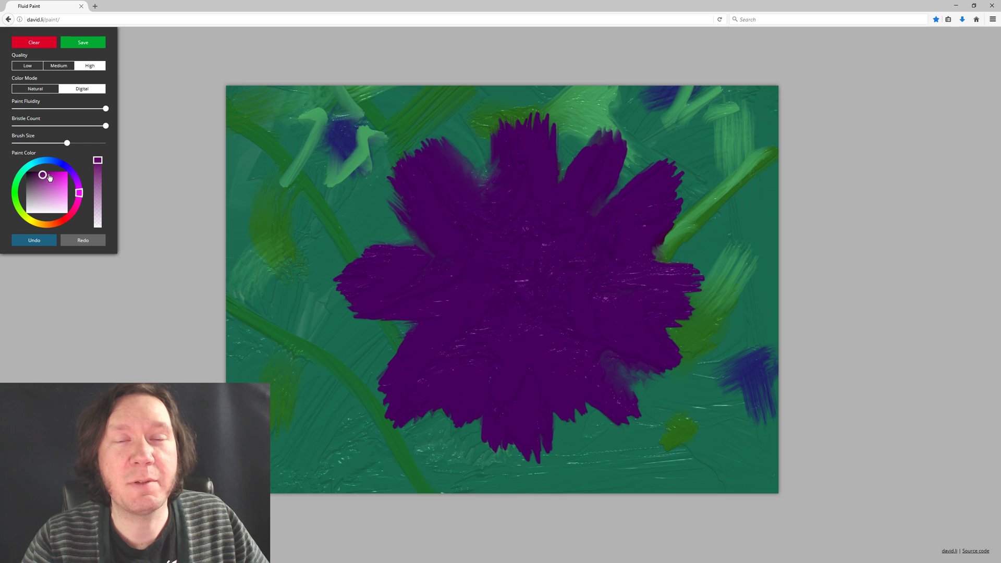
pyautogui.moveTo(427, 177)
pyautogui.mouseDown()
pyautogui.moveTo(500, 282)
pyautogui.moveTo(574, 198)
pyautogui.moveTo(625, 292)
pyautogui.moveTo(469, 290)
pyautogui.moveTo(480, 284)
pyautogui.mouseUp()
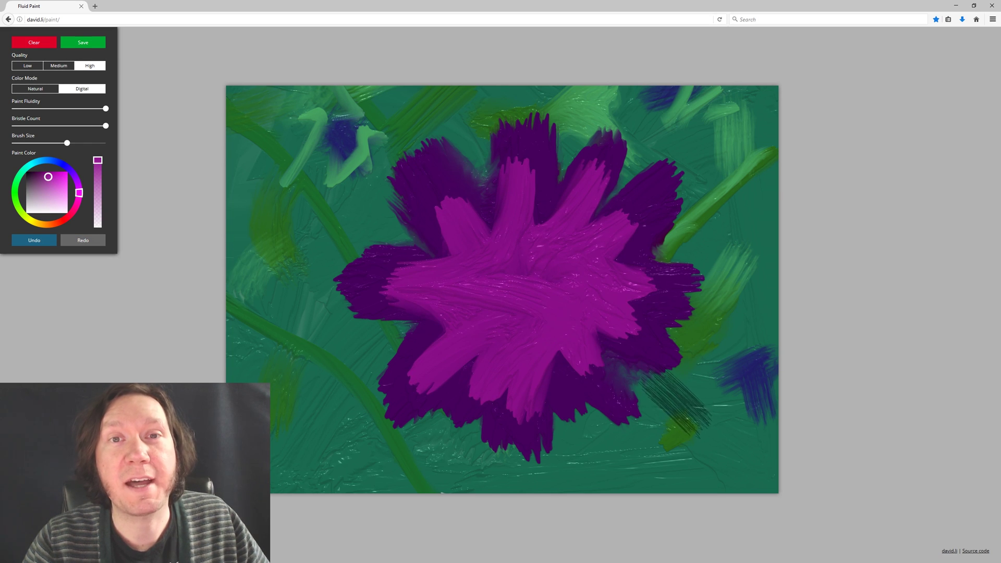
# Choose a lighter pink, reduce the brush size and paint fluidity, and undo the trial strokes on the lower-left petal.
pyautogui.click(55, 181)
pyautogui.click(37, 143)
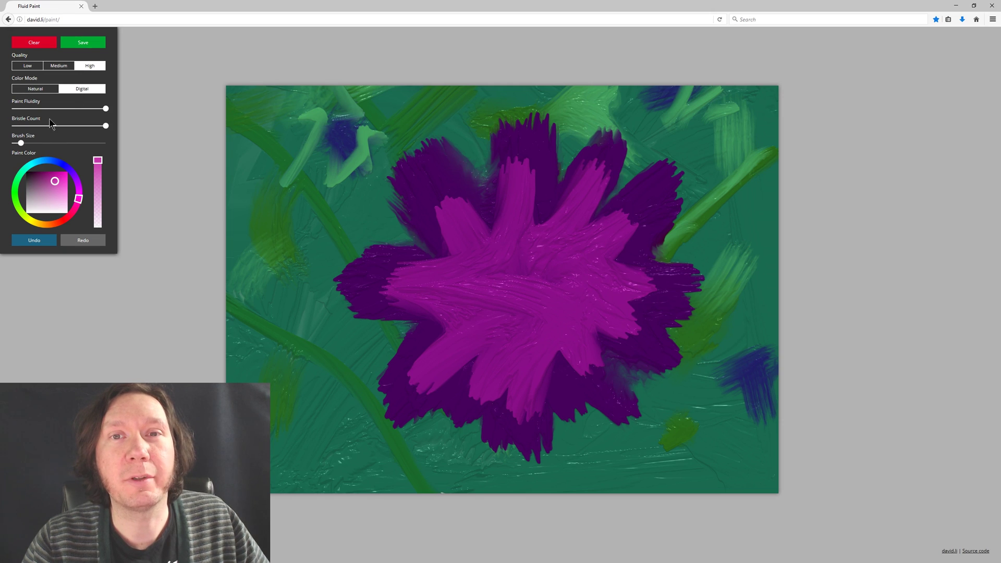
pyautogui.moveTo(482, 314); pyautogui.dragTo(436, 349)
pyautogui.moveTo(480, 319)
pyautogui.mouseDown()
pyautogui.moveTo(425, 346)
pyautogui.moveTo(403, 372)
pyautogui.mouseUp()
pyautogui.hotkey('ctrl', 'z')
pyautogui.hotkey('ctrl', 'z')
pyautogui.hotkey('ctrl', 'z')
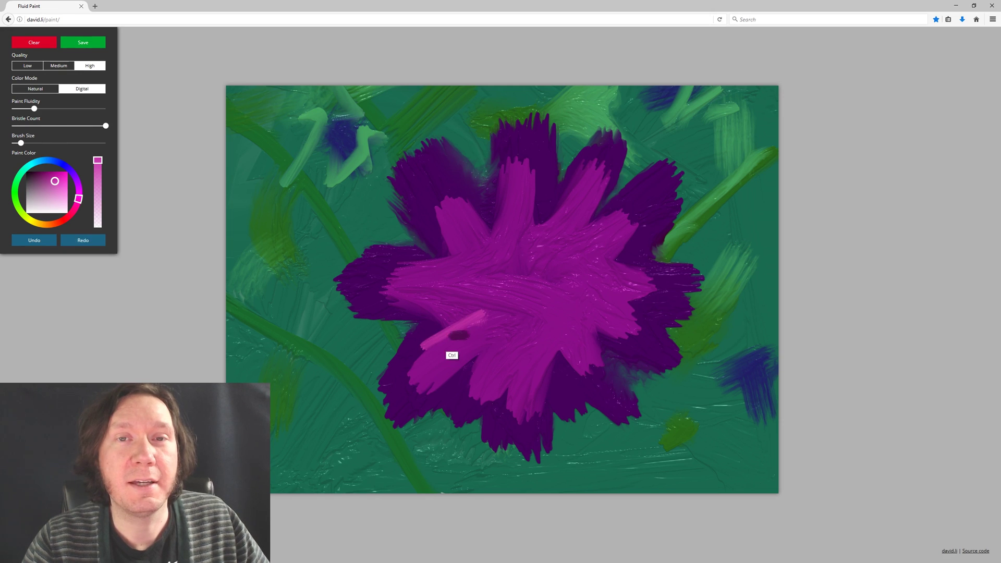
# Paint thin pink lines radiating from the flower's center along the edges of its petals.
pyautogui.moveTo(444, 310); pyautogui.dragTo(395, 359)
pyautogui.moveTo(378, 315); pyautogui.dragTo(503, 294)
pyautogui.moveTo(404, 251); pyautogui.dragTo(491, 269)
pyautogui.moveTo(398, 199); pyautogui.dragTo(459, 265)
pyautogui.moveTo(497, 150); pyautogui.dragTo(509, 266)
pyautogui.moveTo(554, 160); pyautogui.dragTo(533, 260)
pyautogui.moveTo(641, 189); pyautogui.dragTo(527, 285)
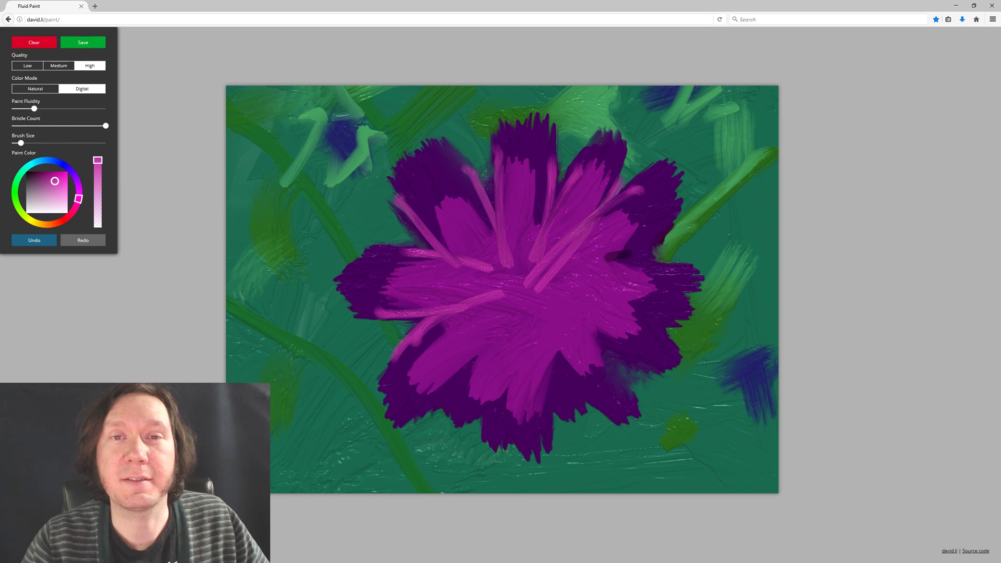
pyautogui.moveTo(661, 243); pyautogui.dragTo(538, 295)
pyautogui.moveTo(679, 319)
pyautogui.mouseDown()
pyautogui.moveTo(537, 308)
pyautogui.moveTo(584, 407)
pyautogui.moveTo(459, 428)
pyautogui.moveTo(584, 308)
pyautogui.mouseUp()
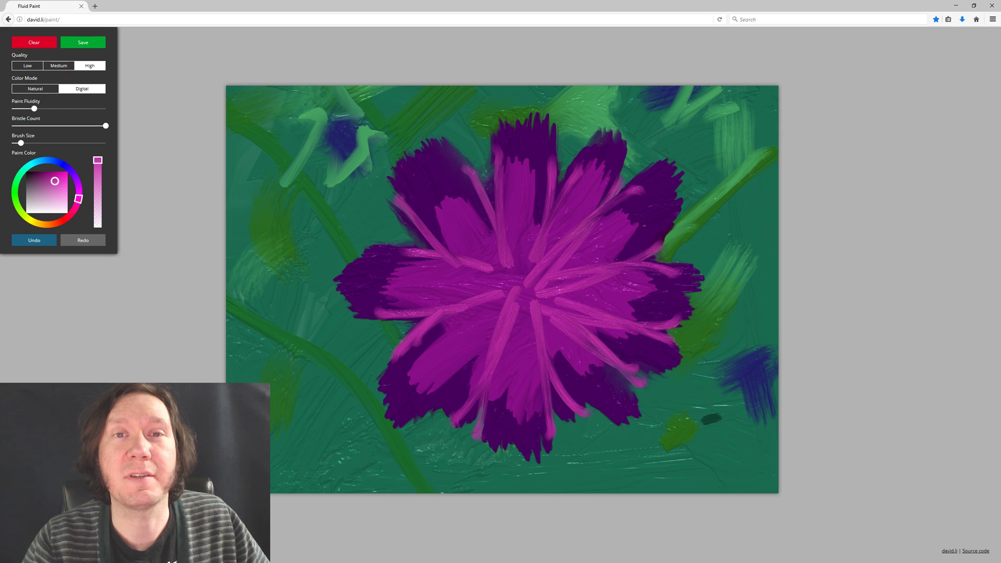
# Choose a dark magenta and streak the flower's upper-left petal from its tip toward the center.
pyautogui.click(43, 175)
pyautogui.moveTo(394, 201); pyautogui.dragTo(443, 245)
pyautogui.moveTo(409, 167); pyautogui.dragTo(458, 240)
pyautogui.moveTo(427, 150); pyautogui.dragTo(484, 250)
pyautogui.moveTo(459, 168); pyautogui.dragTo(488, 244)
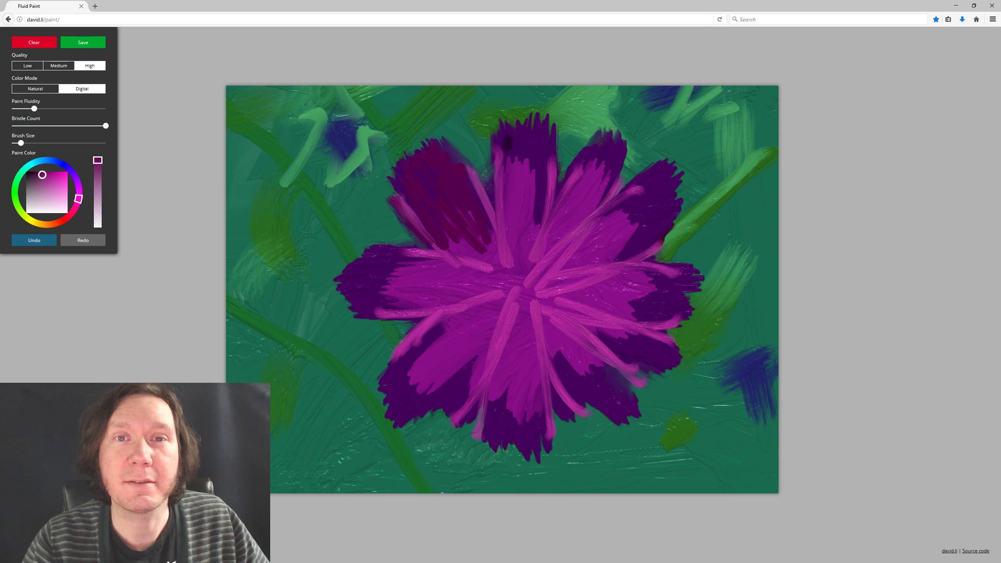
# Add dark magenta streaks along the flower's top, upper-right and right petals.
pyautogui.moveTo(507, 113); pyautogui.dragTo(505, 227)
pyautogui.moveTo(491, 173); pyautogui.dragTo(515, 245)
pyautogui.moveTo(548, 120); pyautogui.dragTo(535, 240)
pyautogui.moveTo(521, 179); pyautogui.dragTo(523, 229)
pyautogui.moveTo(611, 134); pyautogui.dragTo(547, 241)
pyautogui.moveTo(661, 177); pyautogui.dragTo(549, 278)
pyautogui.moveTo(655, 220); pyautogui.dragTo(591, 265)
pyautogui.moveTo(678, 290); pyautogui.dragTo(569, 287)
pyautogui.moveTo(655, 309); pyautogui.dragTo(566, 299)
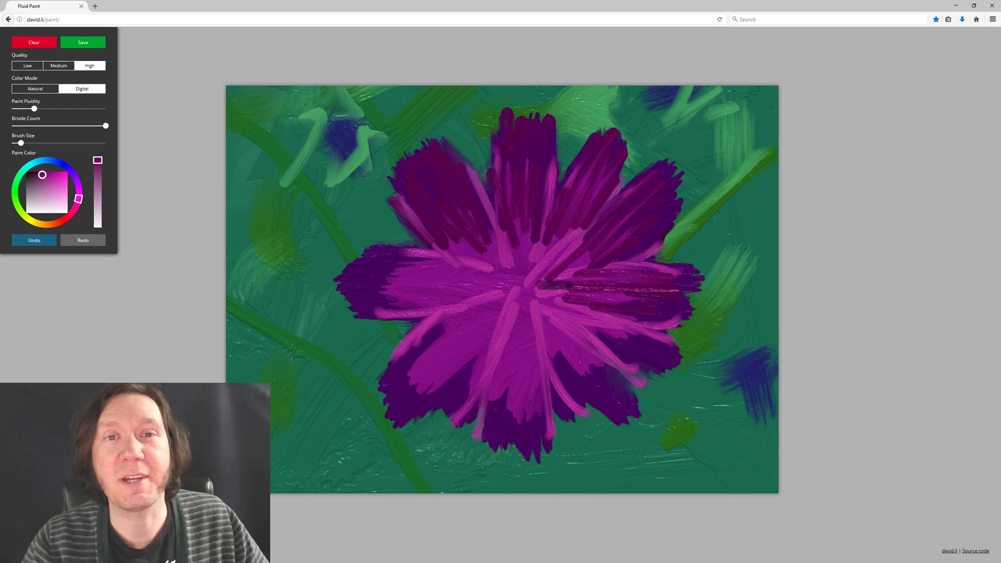
# Streak the flower's left, lower-left, bottom and lower-right petals with dark magenta.
pyautogui.moveTo(368, 256); pyautogui.dragTo(478, 272)
pyautogui.moveTo(365, 305); pyautogui.dragTo(481, 298)
pyautogui.moveTo(451, 265); pyautogui.dragTo(505, 272)
pyautogui.moveTo(441, 286); pyautogui.dragTo(498, 289)
pyautogui.moveTo(399, 400); pyautogui.dragTo(477, 301)
pyautogui.moveTo(449, 397); pyautogui.dragTo(489, 333)
pyautogui.moveTo(510, 419); pyautogui.dragTo(511, 336)
pyautogui.moveTo(534, 417); pyautogui.dragTo(520, 309)
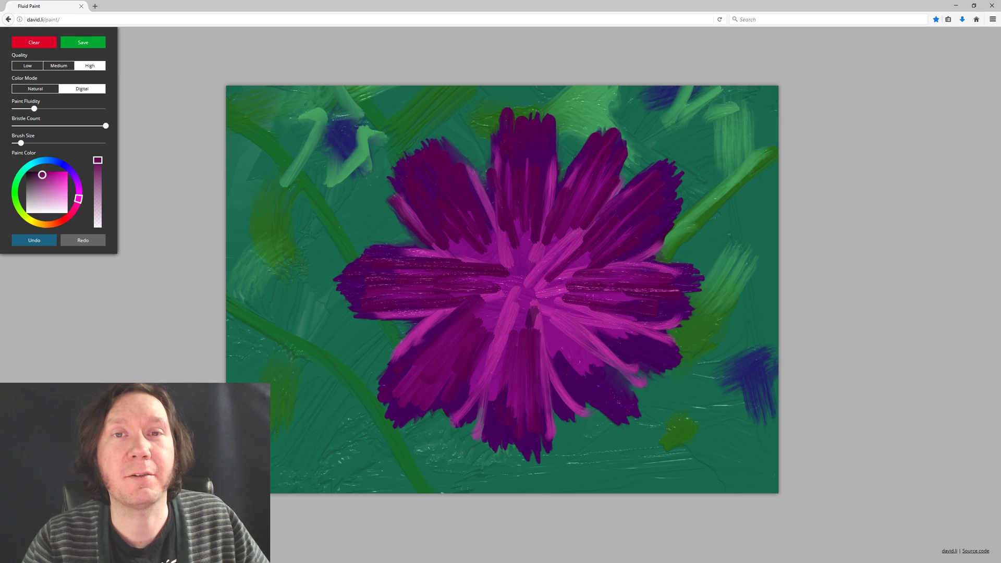
pyautogui.moveTo(520, 379); pyautogui.dragTo(522, 282)
pyautogui.moveTo(604, 383)
pyautogui.mouseDown()
pyautogui.moveTo(534, 317)
pyautogui.moveTo(618, 366)
pyautogui.mouseUp()
pyautogui.moveTo(558, 307); pyautogui.dragTo(637, 347)
pyautogui.moveTo(556, 300); pyautogui.dragTo(662, 331)
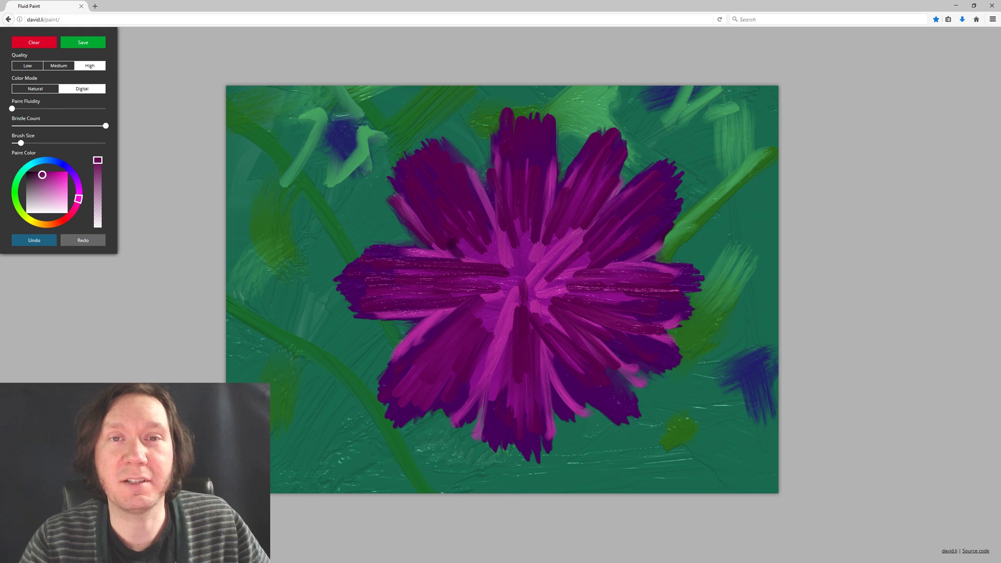
# Undo the last stroke, then choose a dark golden yellow and paint a round center on the flower with minimum paint fluidity.
pyautogui.hotkey('ctrl', 'z')
pyautogui.click(35, 224)
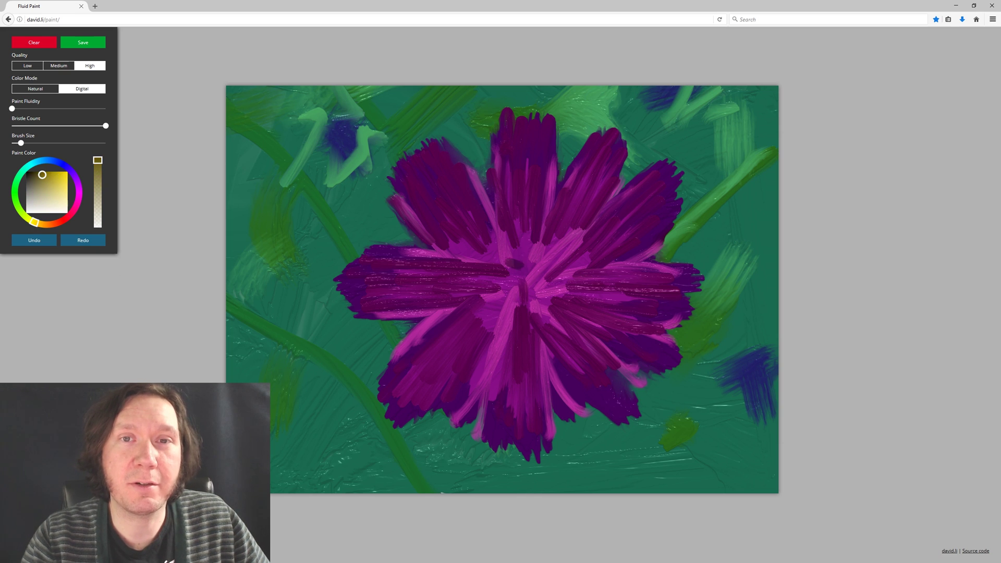
pyautogui.click(38, 223)
pyautogui.moveTo(506, 271)
pyautogui.mouseDown()
pyautogui.moveTo(535, 263)
pyautogui.moveTo(505, 311)
pyautogui.moveTo(557, 269)
pyautogui.moveTo(524, 285)
pyautogui.moveTo(503, 280)
pyautogui.moveTo(577, 321)
pyautogui.mouseUp()
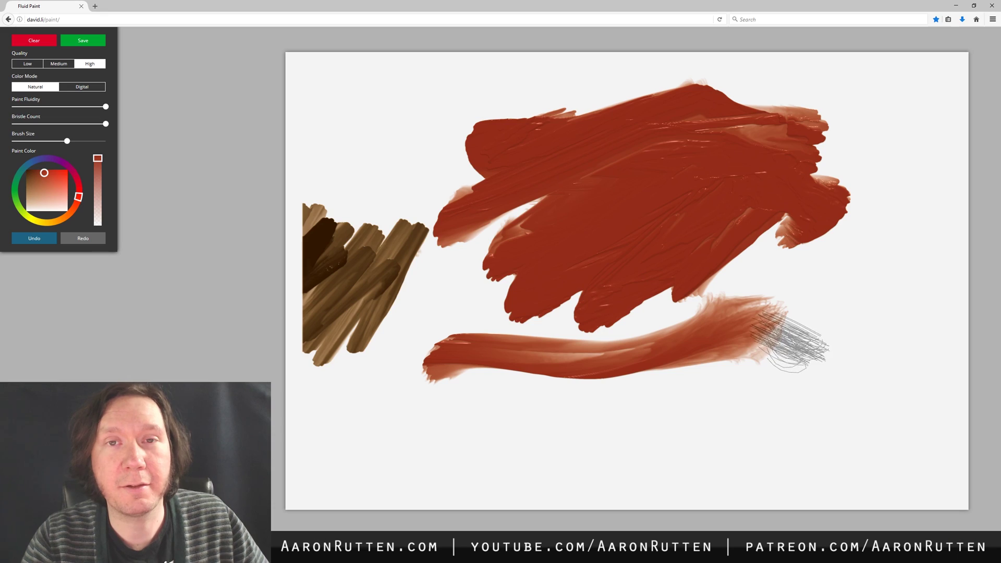
# Brush a bristly red zigzag stroke beyond the end of the lower red stroke on the white canvas.
pyautogui.moveTo(782, 323)
pyautogui.mouseDown()
pyautogui.moveTo(855, 359)
pyautogui.moveTo(892, 237)
pyautogui.mouseUp()
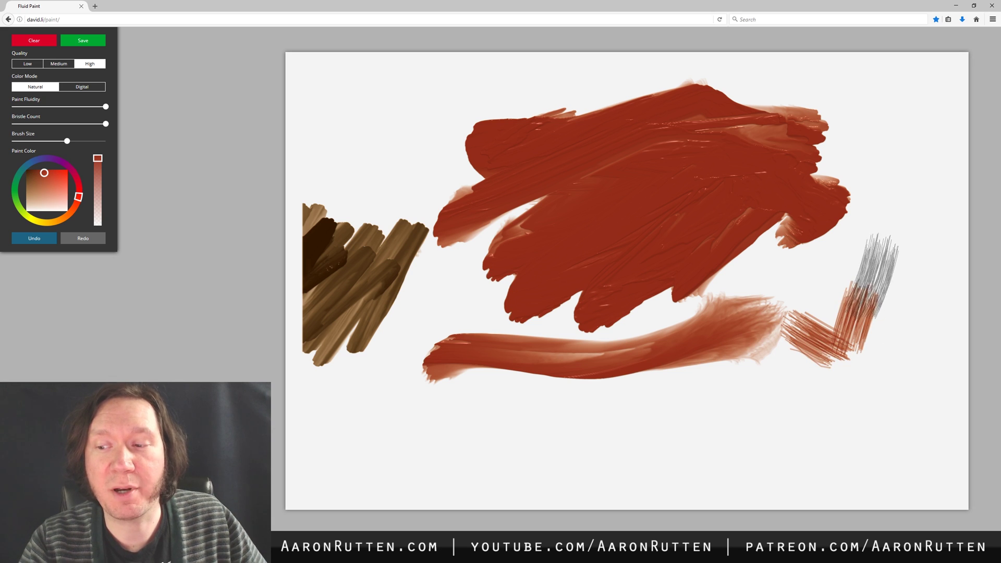
pyautogui.click(881, 233)
pyautogui.click(885, 166)
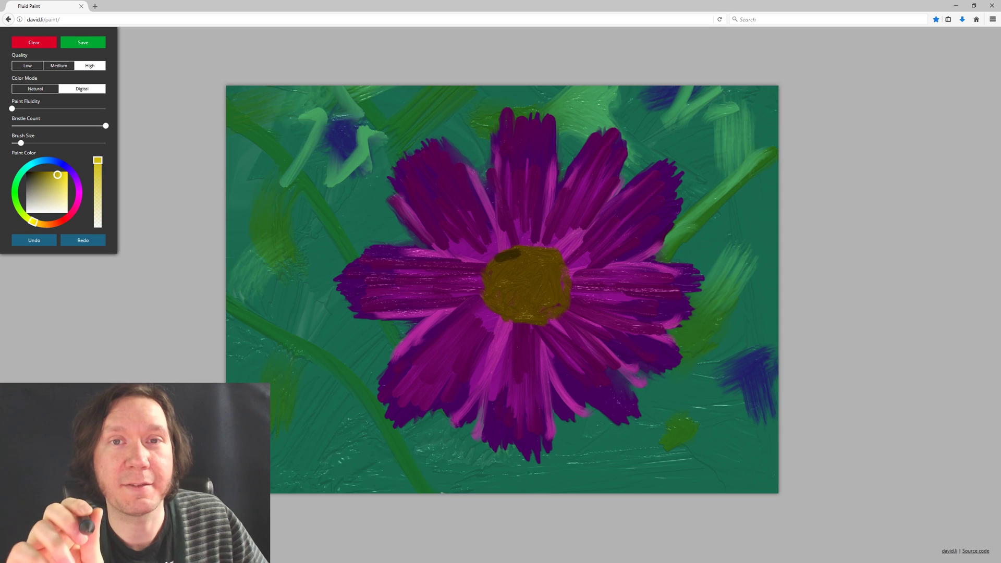
# Dot bright yellow along the upper-left and lower edges of the flower's center with the smallest brush.
pyautogui.moveTo(516, 254); pyautogui.dragTo(496, 262)
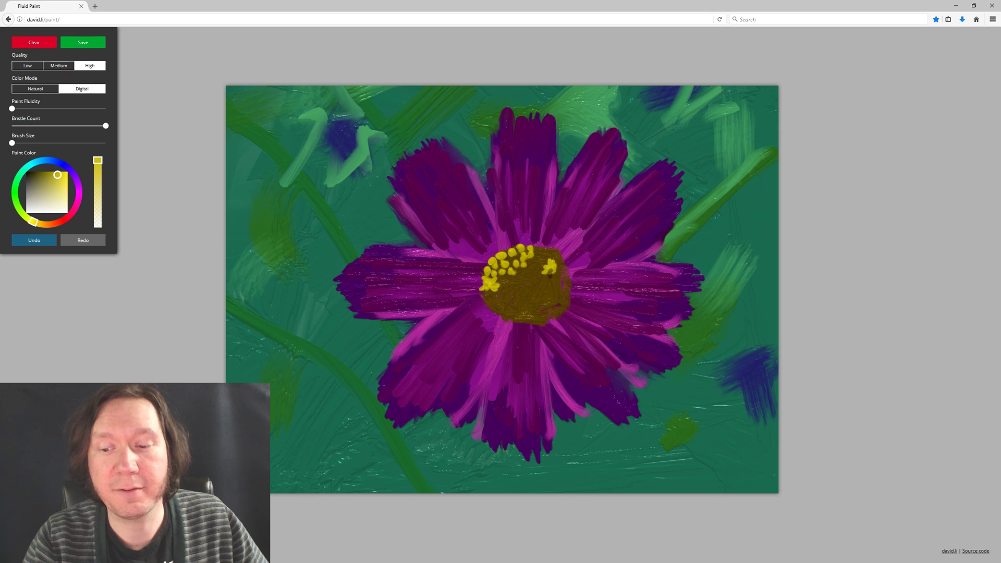
pyautogui.click(543, 320)
pyautogui.click(547, 314)
pyautogui.click(551, 305)
pyautogui.click(554, 312)
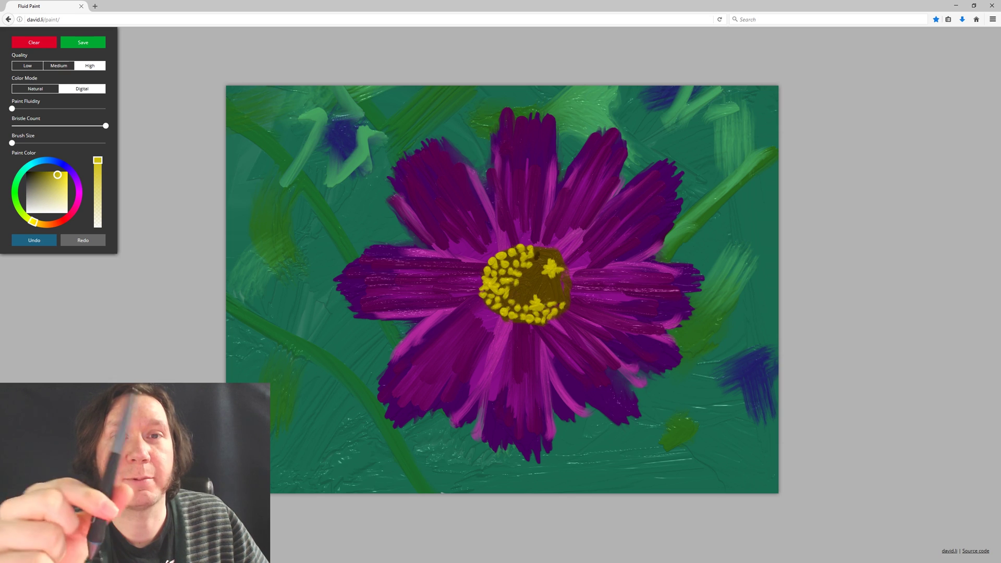
# Fill the remaining upper, middle and right areas of the flower's center with bright yellow dots.
pyautogui.click(539, 252)
pyautogui.click(551, 249)
pyautogui.click(559, 258)
pyautogui.click(536, 264)
pyautogui.click(531, 271)
pyautogui.click(522, 281)
pyautogui.click(513, 295)
pyautogui.click(522, 294)
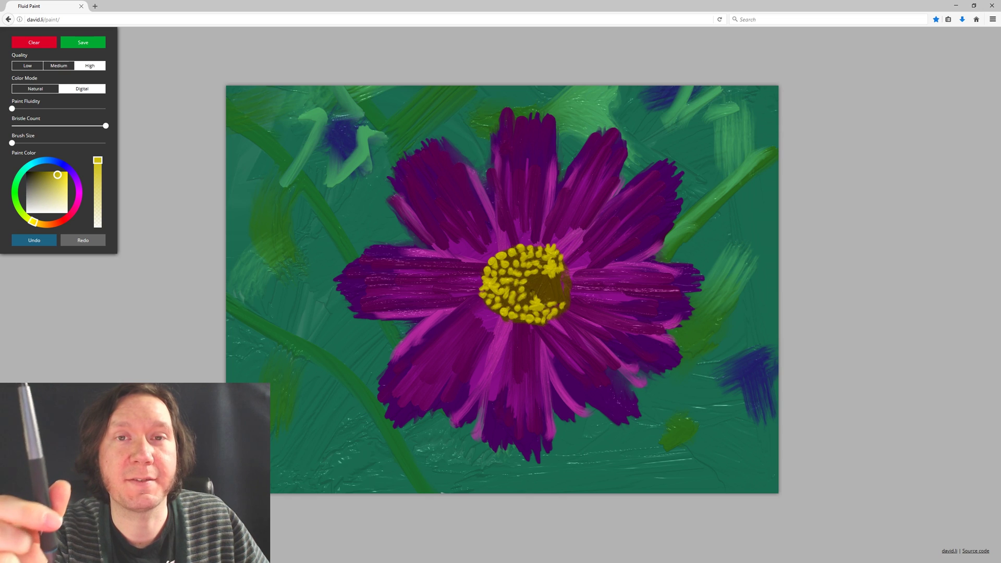
pyautogui.moveTo(533, 292); pyautogui.dragTo(553, 277)
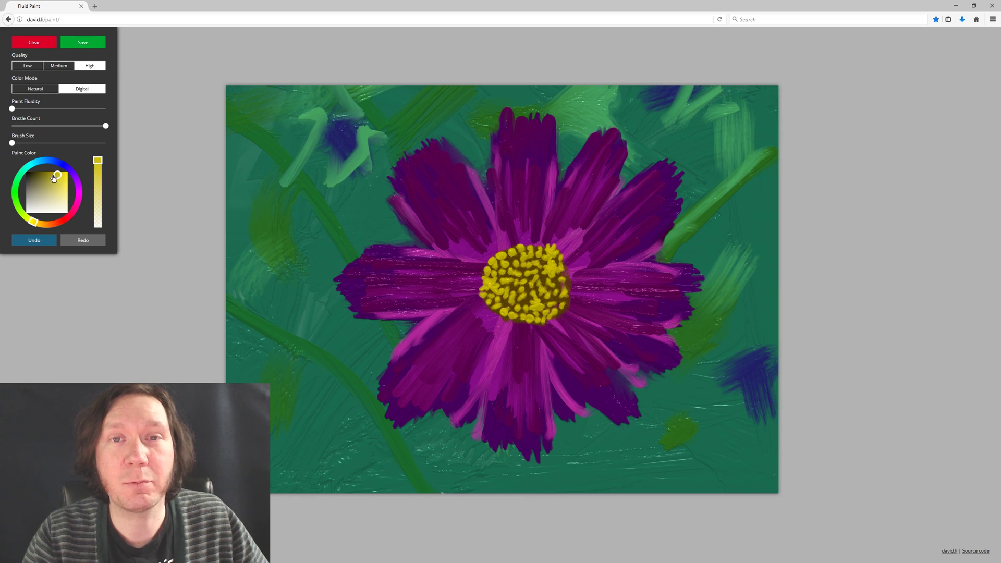
# Add pale yellow highlights and very dark blue shadow dabs among the dots in the flower's center.
pyautogui.moveTo(54, 178); pyautogui.dragTo(77, 196)
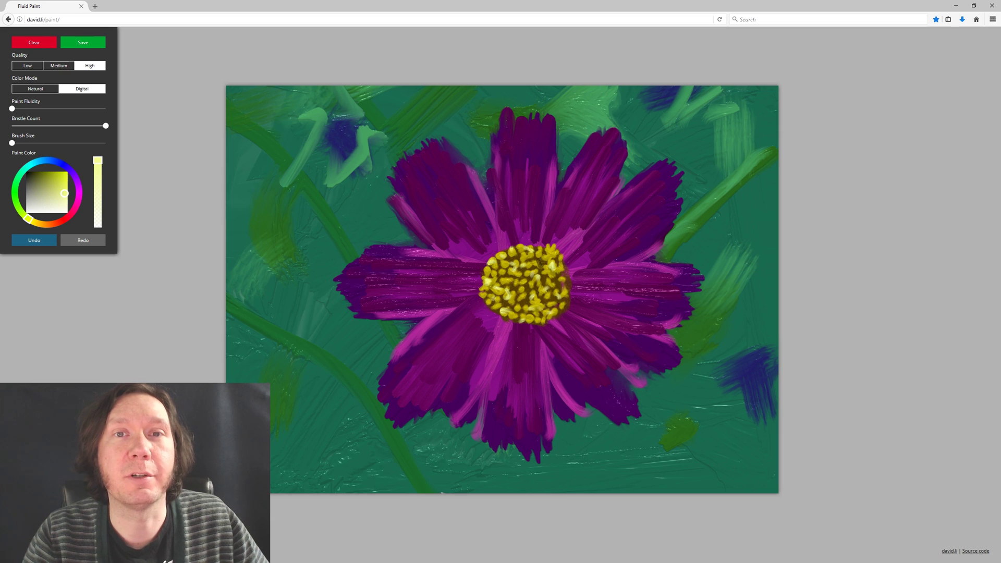
pyautogui.click(48, 164)
pyautogui.click(33, 173)
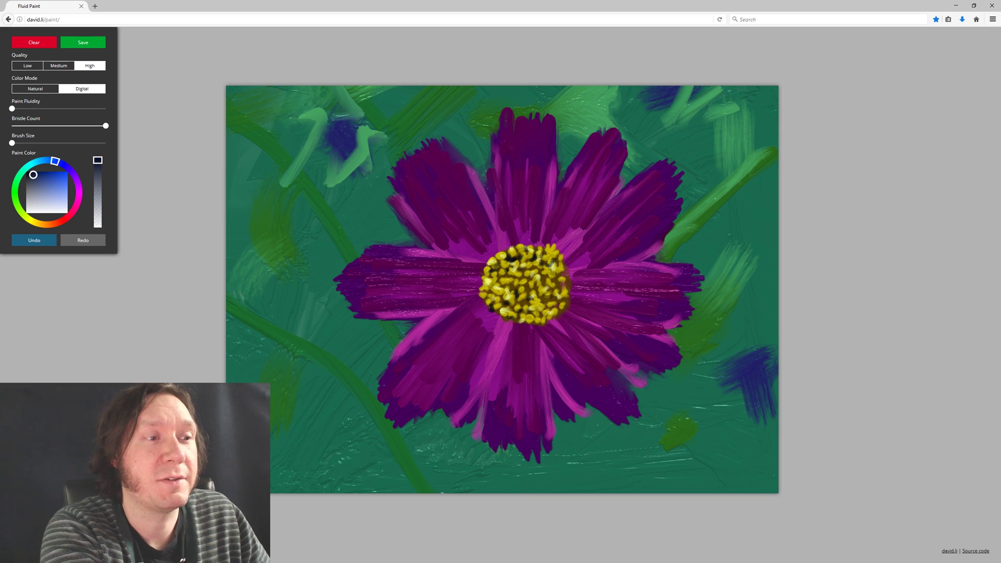
# Choose a dark navy blue and outline the flower's petals, redoing the unsatisfactory stroke at the bottom.
pyautogui.moveTo(43, 179); pyautogui.dragTo(38, 174)
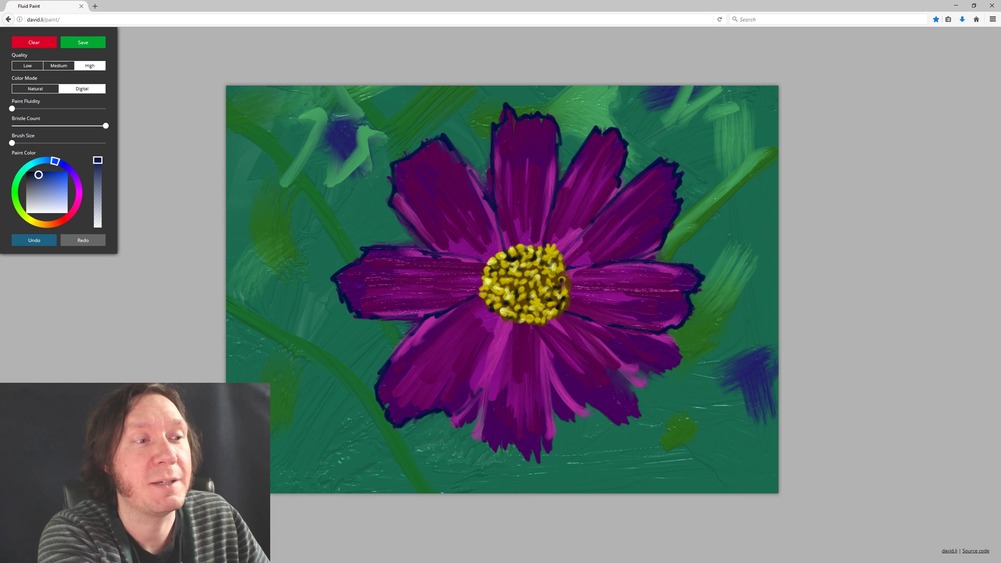
pyautogui.hotkey('ctrl', 'z')
pyautogui.moveTo(482, 389); pyautogui.dragTo(510, 322)
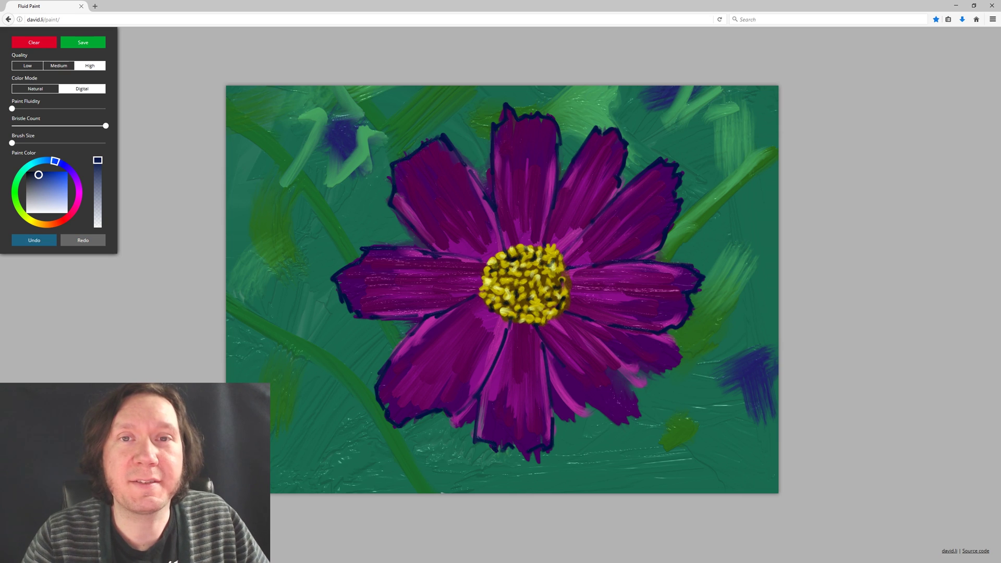
pyautogui.moveTo(619, 420); pyautogui.dragTo(637, 378)
pyautogui.moveTo(648, 375); pyautogui.dragTo(672, 345)
pyautogui.moveTo(555, 415); pyautogui.dragTo(586, 404)
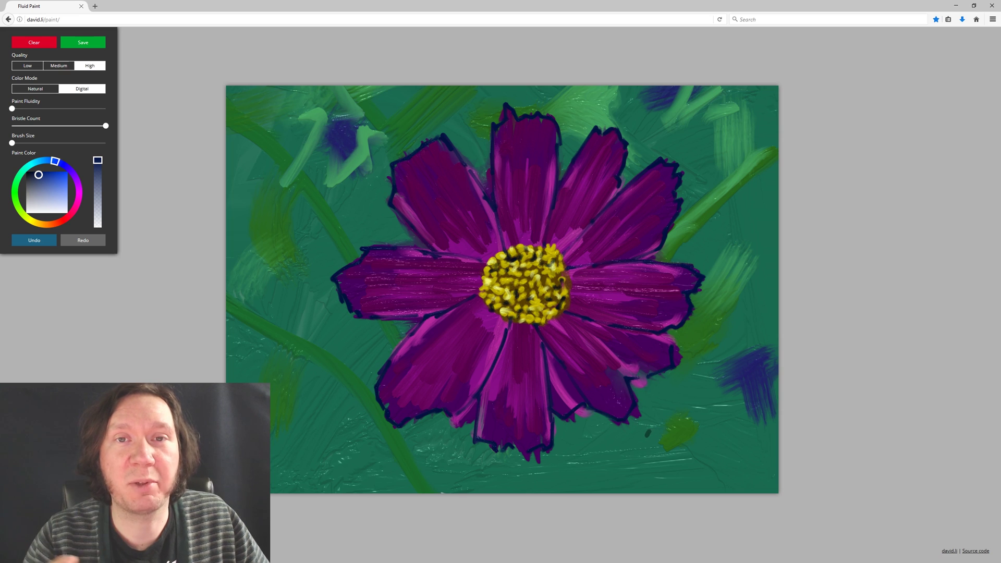
# Choose a pale lilac and paint thin highlights along the edges of the left, upper and right petals.
pyautogui.click(79, 189)
pyautogui.moveTo(68, 193); pyautogui.dragTo(64, 199)
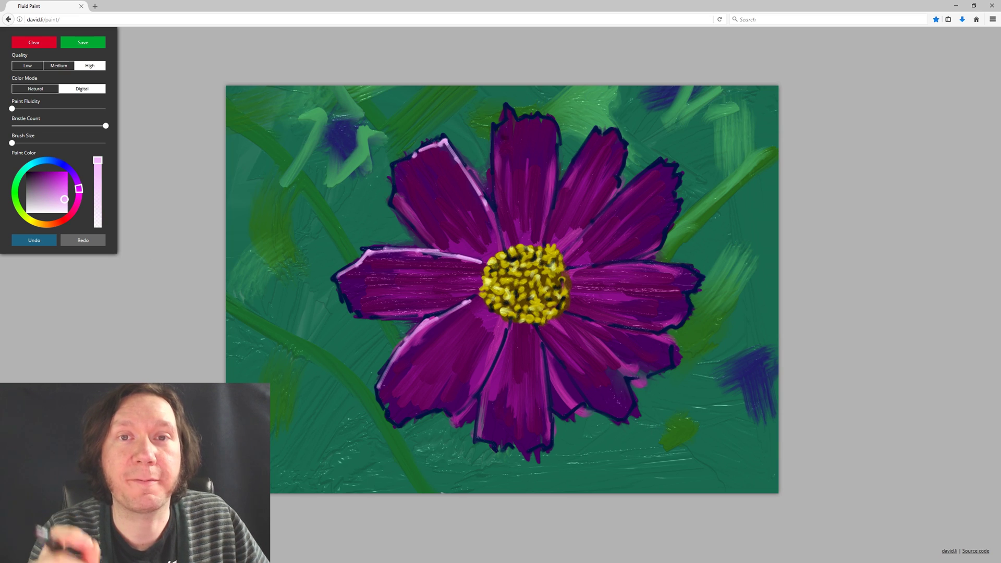
pyautogui.moveTo(566, 244); pyautogui.dragTo(646, 179)
pyautogui.moveTo(571, 272); pyautogui.dragTo(657, 265)
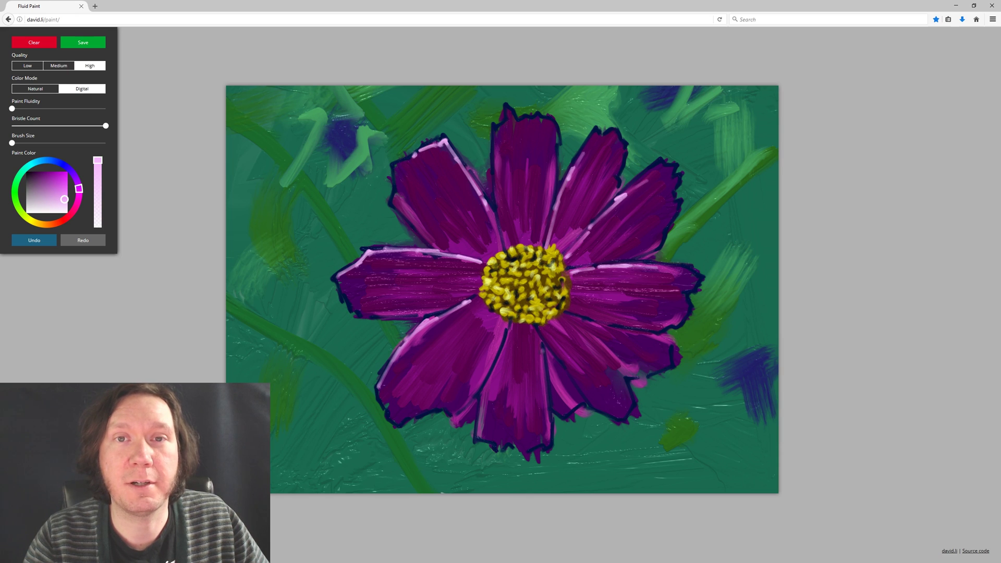
# Switch to a more saturated pink-violet and add edge highlights to the bottom, lower-left, upper-left and top petals.
pyautogui.moveTo(543, 349); pyautogui.dragTo(545, 416)
pyautogui.hotkey('ctrl', 'z')
pyautogui.click(64, 189)
pyautogui.moveTo(543, 344); pyautogui.dragTo(545, 403)
pyautogui.moveTo(504, 336); pyautogui.dragTo(458, 411)
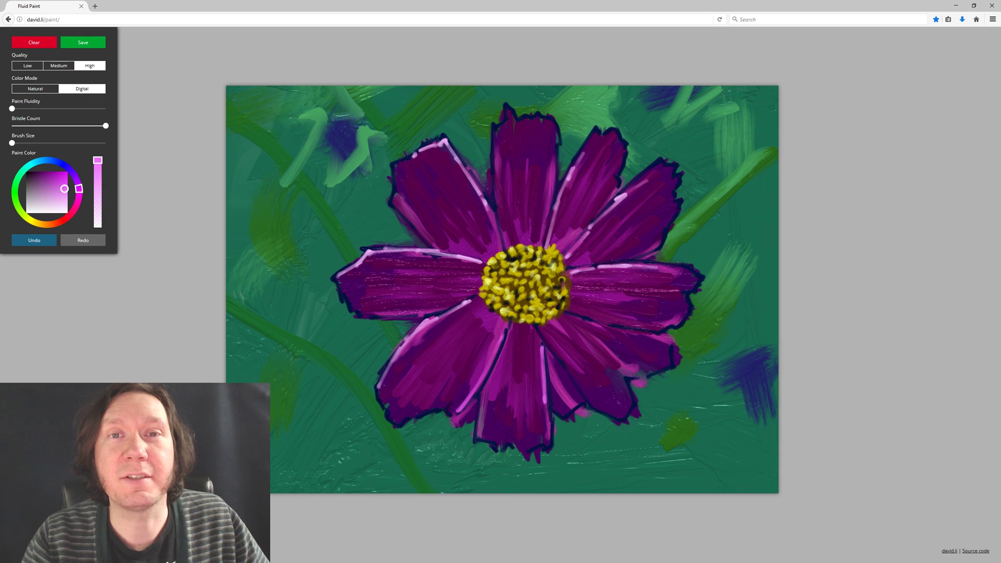
pyautogui.moveTo(424, 238); pyautogui.dragTo(397, 201)
pyautogui.moveTo(502, 215); pyautogui.dragTo(498, 159)
pyautogui.moveTo(546, 221); pyautogui.dragTo(550, 173)
# Add orange and dark brown dabs to the flower's center and shade around its lower edge in dark purple.
pyautogui.click(41, 224)
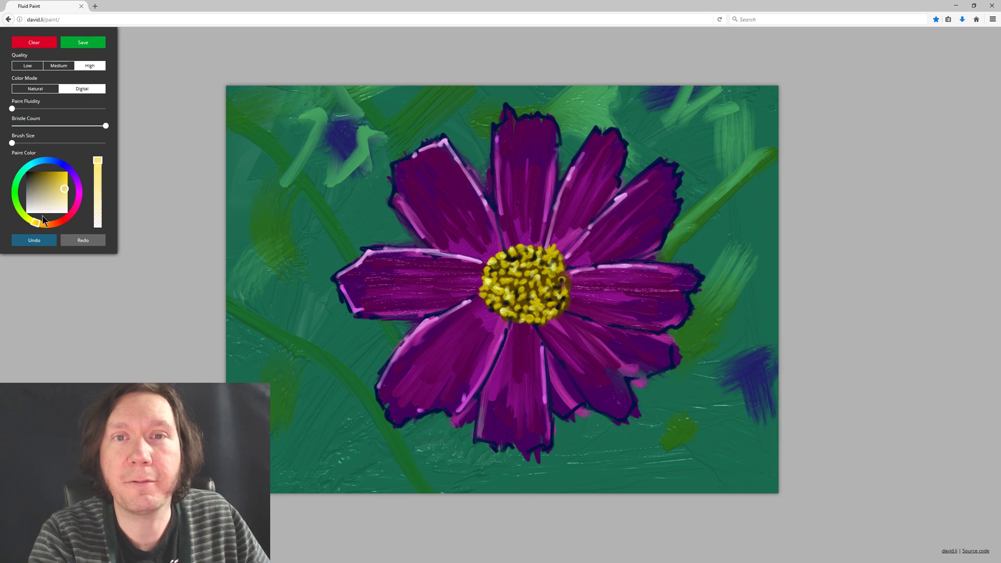
pyautogui.click(65, 174)
pyautogui.click(39, 175)
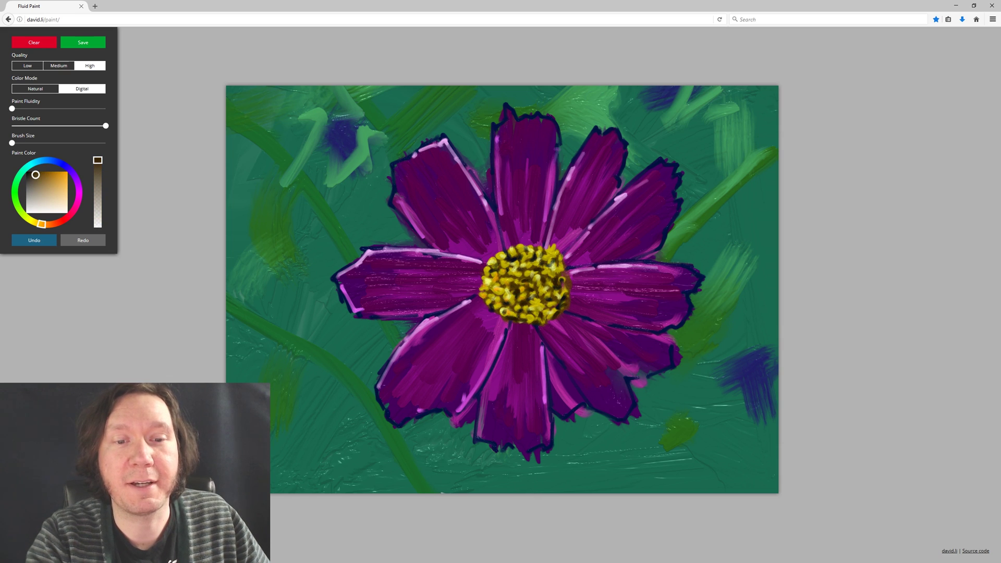
pyautogui.click(78, 188)
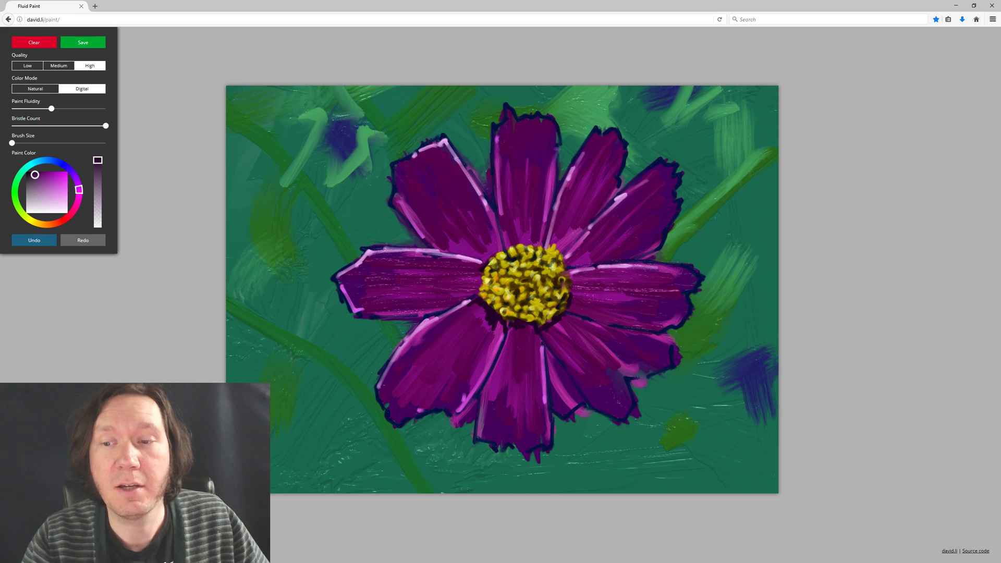
# Choose a brighter magenta-violet and paint thin lengthwise streaks on the left and upper-left petals.
pyautogui.moveTo(61, 186); pyautogui.dragTo(57, 177)
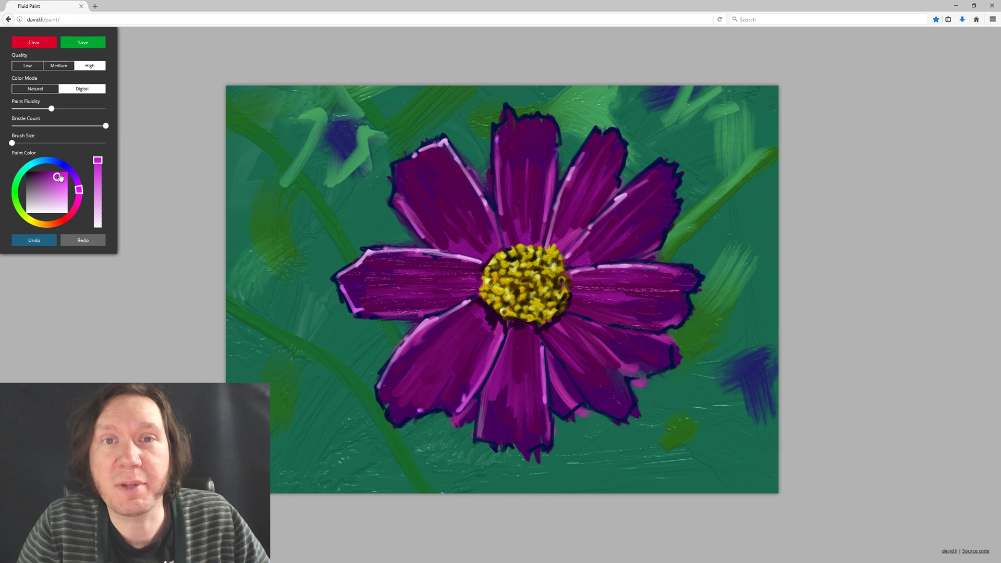
pyautogui.moveTo(391, 254); pyautogui.dragTo(475, 262)
pyautogui.moveTo(363, 272); pyautogui.dragTo(432, 262)
pyautogui.moveTo(352, 278)
pyautogui.mouseDown()
pyautogui.moveTo(381, 266)
pyautogui.moveTo(405, 275)
pyautogui.mouseUp()
pyautogui.moveTo(397, 284); pyautogui.dragTo(470, 269)
pyautogui.moveTo(434, 294); pyautogui.dragTo(479, 287)
pyautogui.moveTo(405, 305); pyautogui.dragTo(451, 301)
pyautogui.moveTo(428, 171); pyautogui.dragTo(481, 248)
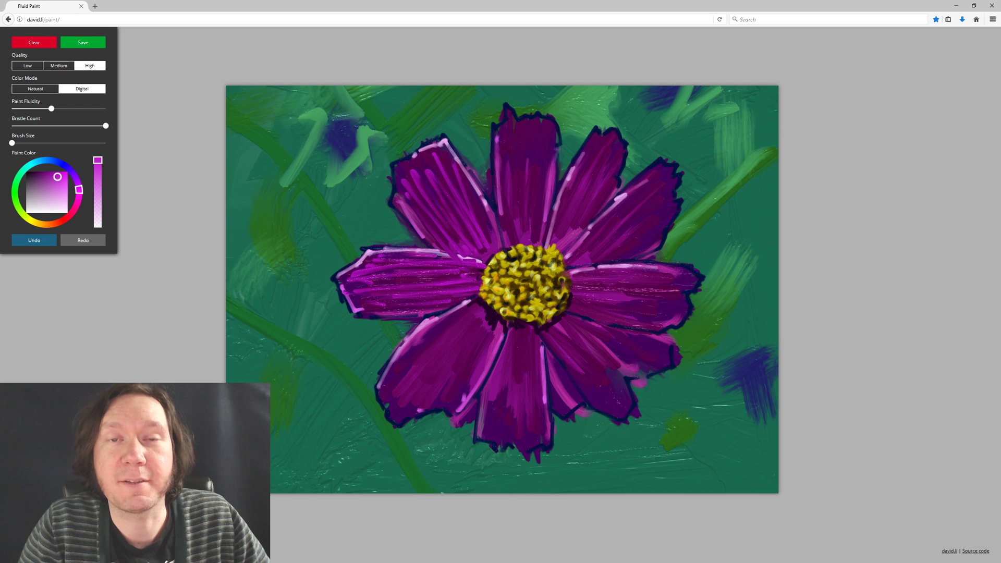
# Paint bright violet streaks along the top, upper-right and right petals, undoing one stroke on the upper-right petal along the way.
pyautogui.moveTo(515, 125); pyautogui.dragTo(503, 176)
pyautogui.moveTo(546, 134); pyautogui.dragTo(538, 196)
pyautogui.moveTo(606, 136); pyautogui.dragTo(573, 182)
pyautogui.moveTo(664, 177); pyautogui.dragTo(576, 259)
pyautogui.moveTo(666, 198); pyautogui.dragTo(589, 254)
pyautogui.hotkey('ctrl', 'z')
pyautogui.moveTo(661, 227); pyautogui.dragTo(592, 261)
pyautogui.moveTo(676, 293); pyautogui.dragTo(613, 282)
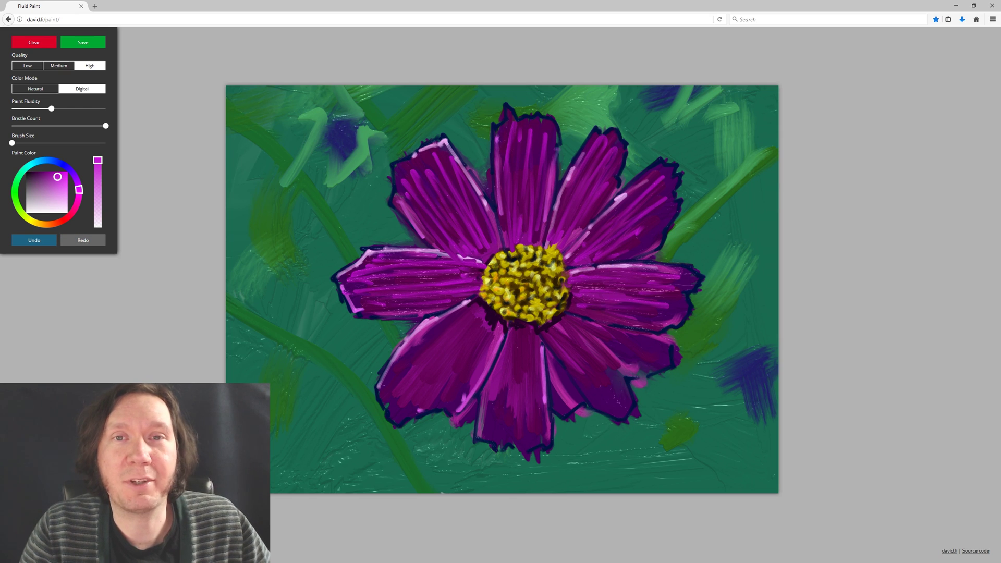
# Continue the bright violet streaks along the lower-right, bottom and lower-left petals, following each petal's length.
pyautogui.moveTo(566, 334); pyautogui.dragTo(617, 392)
pyautogui.moveTo(586, 331); pyautogui.dragTo(650, 350)
pyautogui.moveTo(531, 367); pyautogui.dragTo(535, 428)
pyautogui.moveTo(518, 337); pyautogui.dragTo(509, 383)
pyautogui.moveTo(468, 353); pyautogui.dragTo(434, 402)
pyautogui.moveTo(471, 305); pyautogui.dragTo(425, 349)
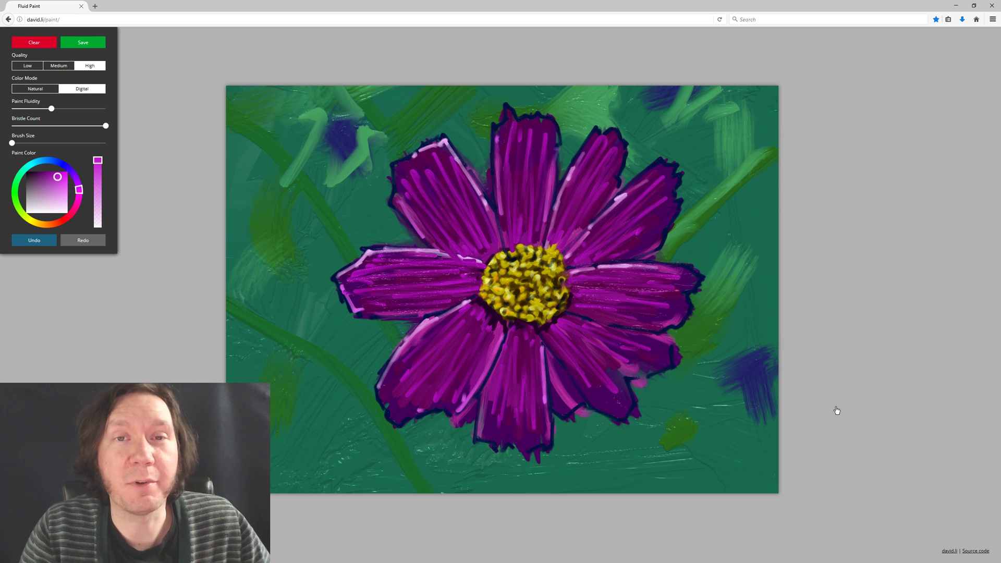
# Choose a light sky blue, dab a drop near the bottom petal's tip and, with a reduced bristle count, accent the other petals' upper edges.
pyautogui.click(37, 163)
pyautogui.click(64, 187)
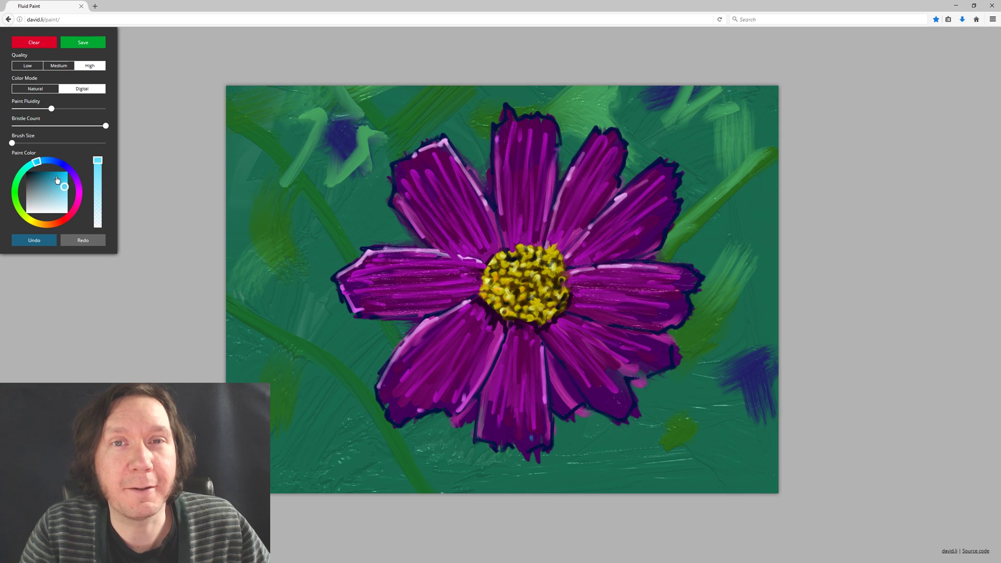
pyautogui.moveTo(537, 430); pyautogui.dragTo(538, 438)
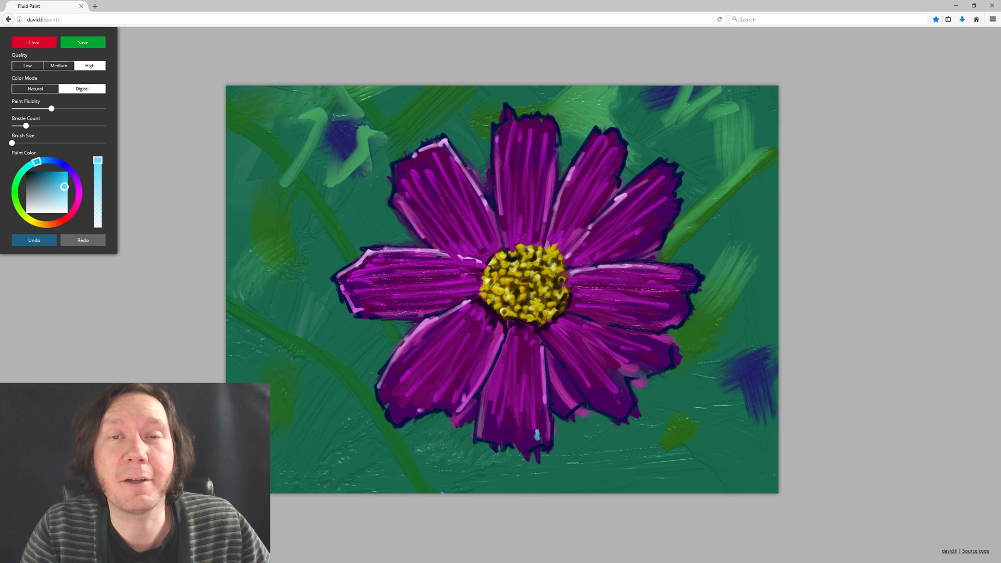
pyautogui.moveTo(368, 253); pyautogui.dragTo(459, 256)
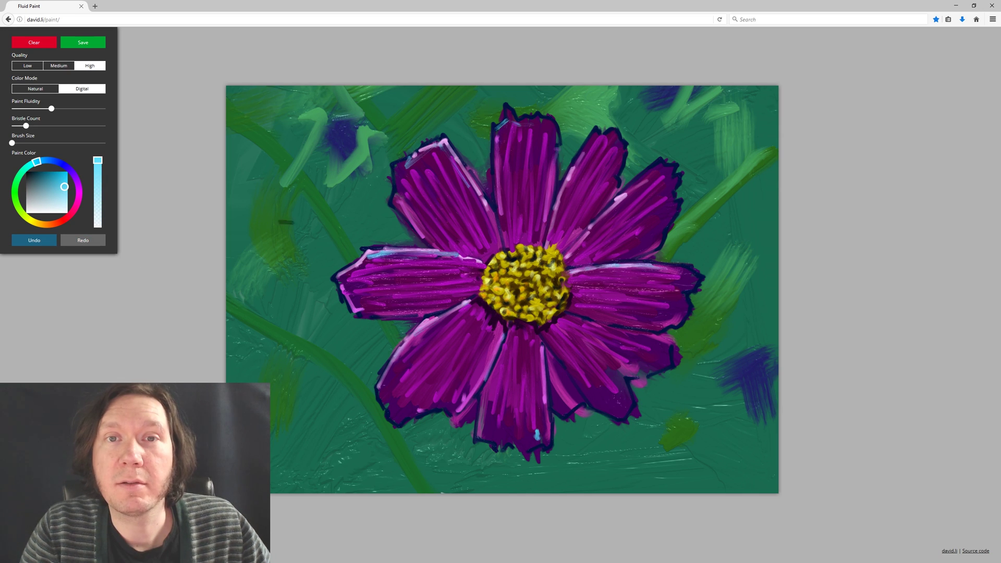
# Choose a yellow hue lightened to near white and highlight the blue drop on the bottom petal.
pyautogui.click(34, 224)
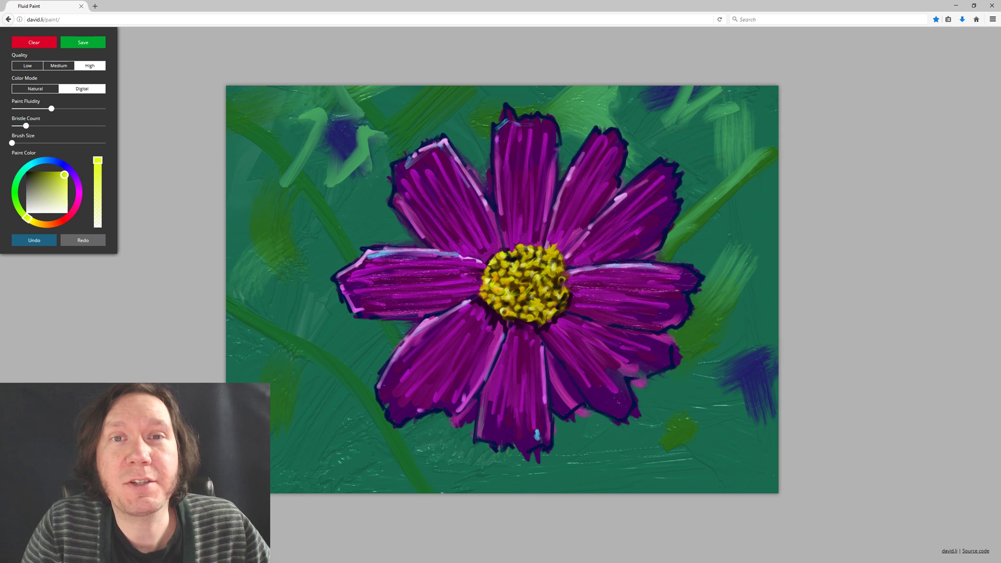
pyautogui.click(64, 210)
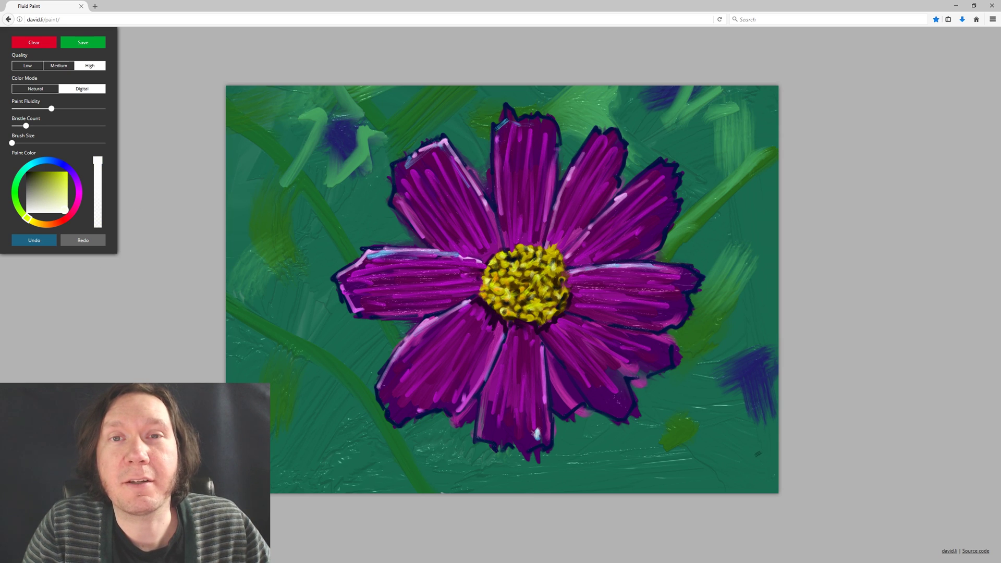